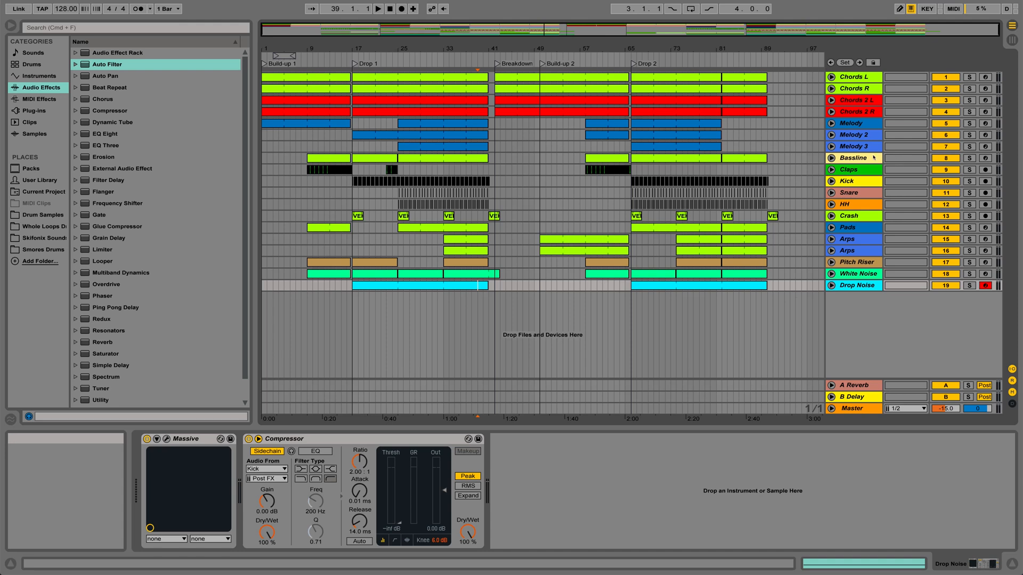
# Insert an Auto Filter after the Compressor on the Bassline track and sweep its low-pass cutoff, finishing at 19.9 kHz.
pyautogui.click(859, 157)
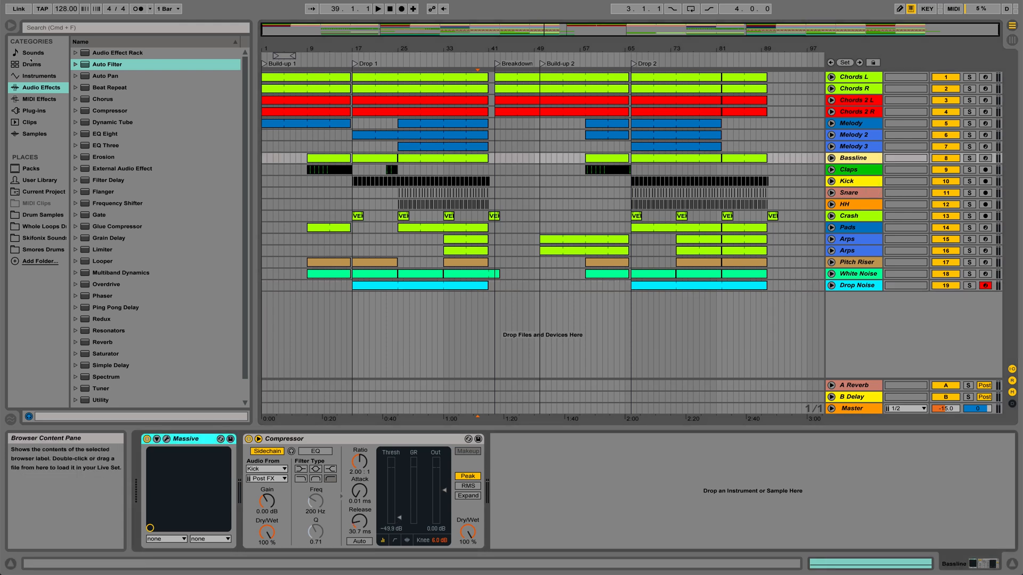
pyautogui.moveTo(100, 67); pyautogui.dragTo(515, 485)
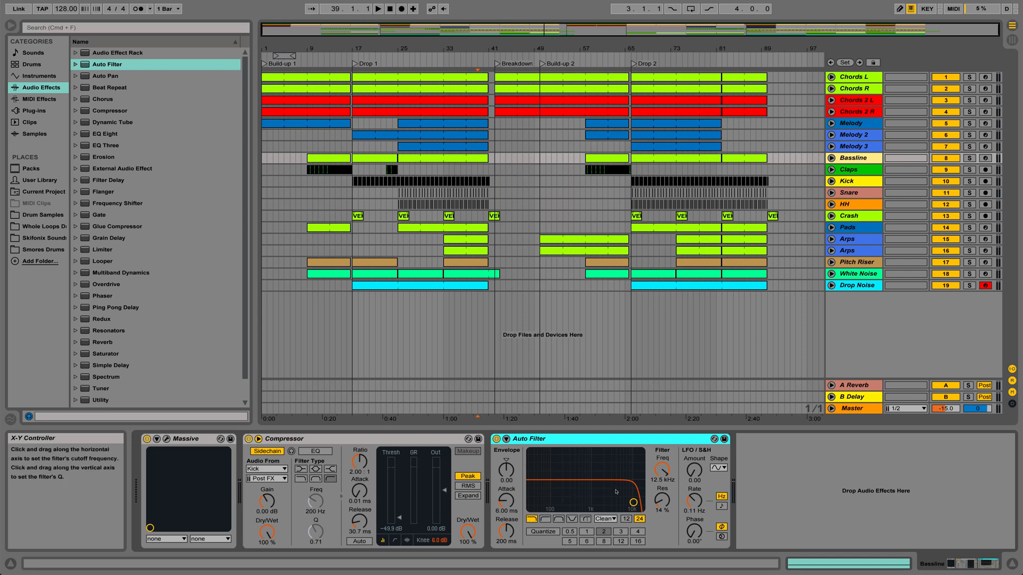
pyautogui.moveTo(617, 491); pyautogui.dragTo(546, 499)
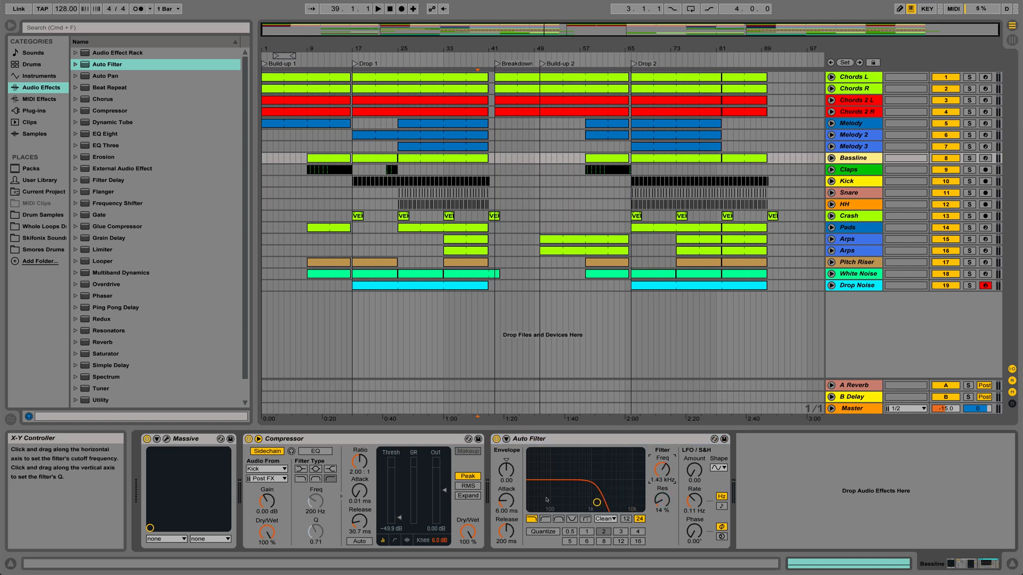
pyautogui.moveTo(641, 478); pyautogui.dragTo(529, 475)
pyautogui.moveTo(662, 469); pyautogui.dragTo(663, 416)
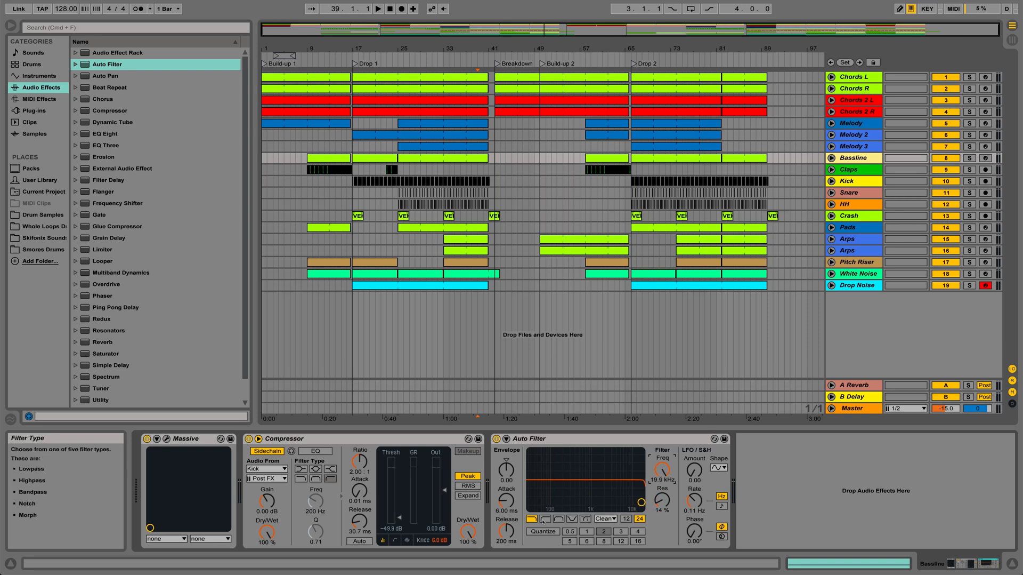
# Switch the Bassline's Auto Filter to high-pass and lower its cutoff to 647 Hz.
pyautogui.click(545, 519)
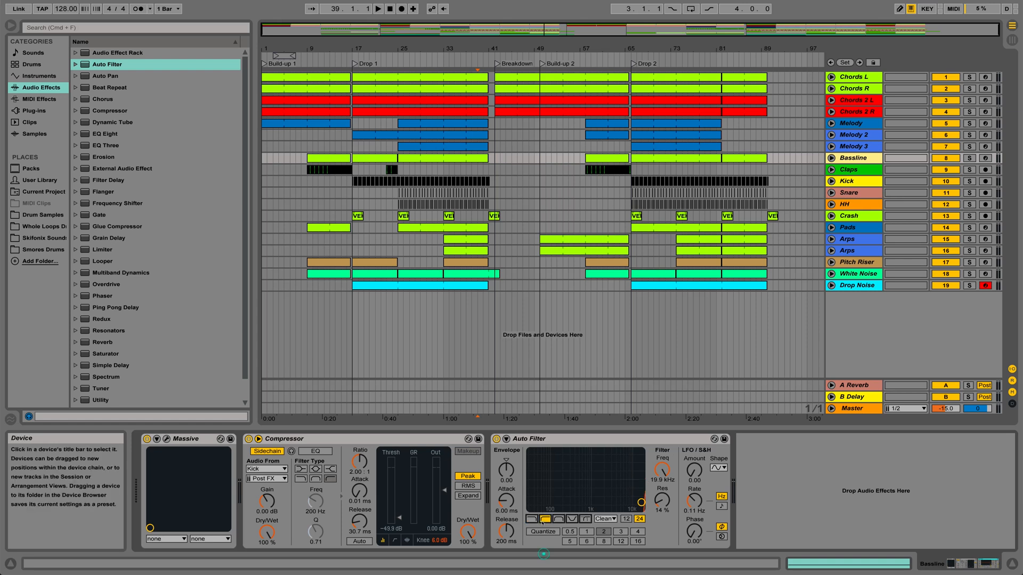
pyautogui.moveTo(662, 469); pyautogui.dragTo(657, 473)
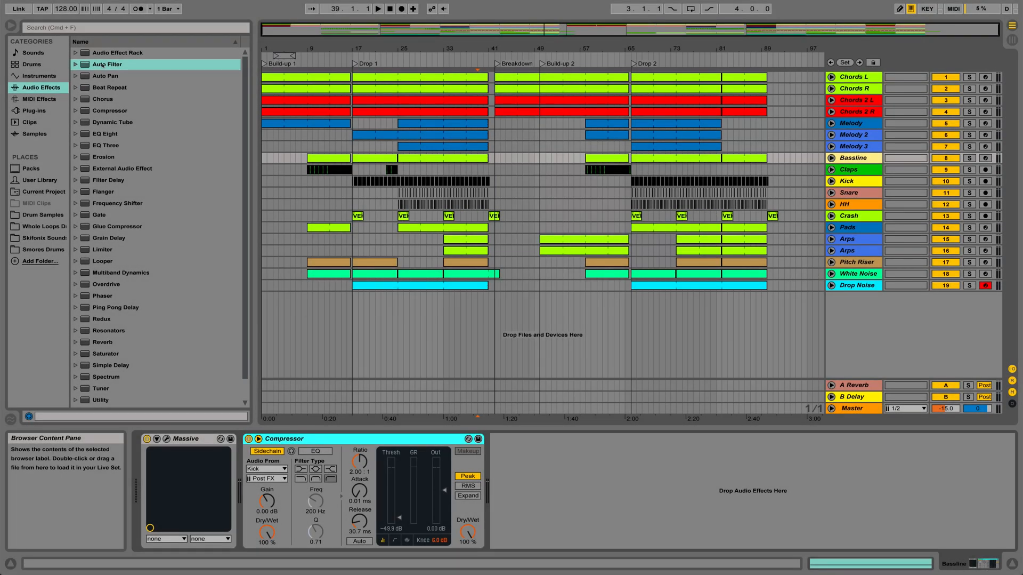
# Insert a fresh Auto Filter after the Bassline's Compressor, set it to high-pass, and bring its cutoff down to 26.0 Hz.
pyautogui.moveTo(103, 65); pyautogui.dragTo(568, 462)
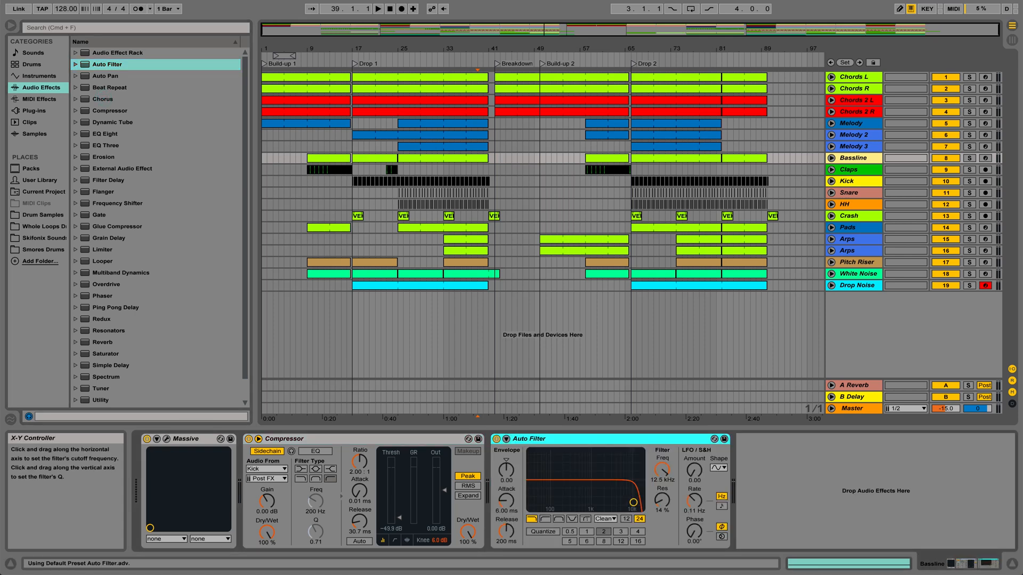
pyautogui.click(546, 519)
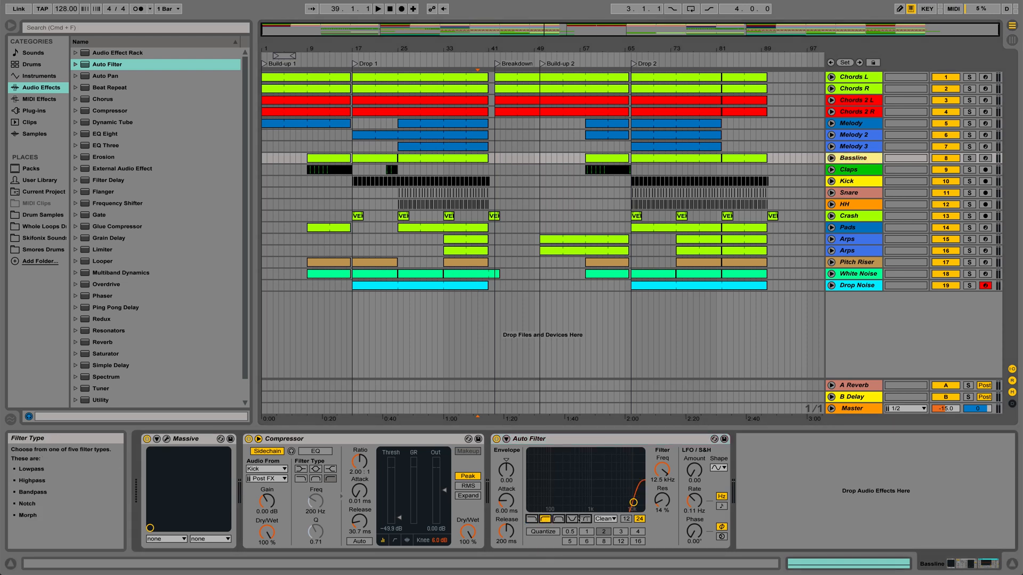
pyautogui.moveTo(662, 468); pyautogui.dragTo(661, 373)
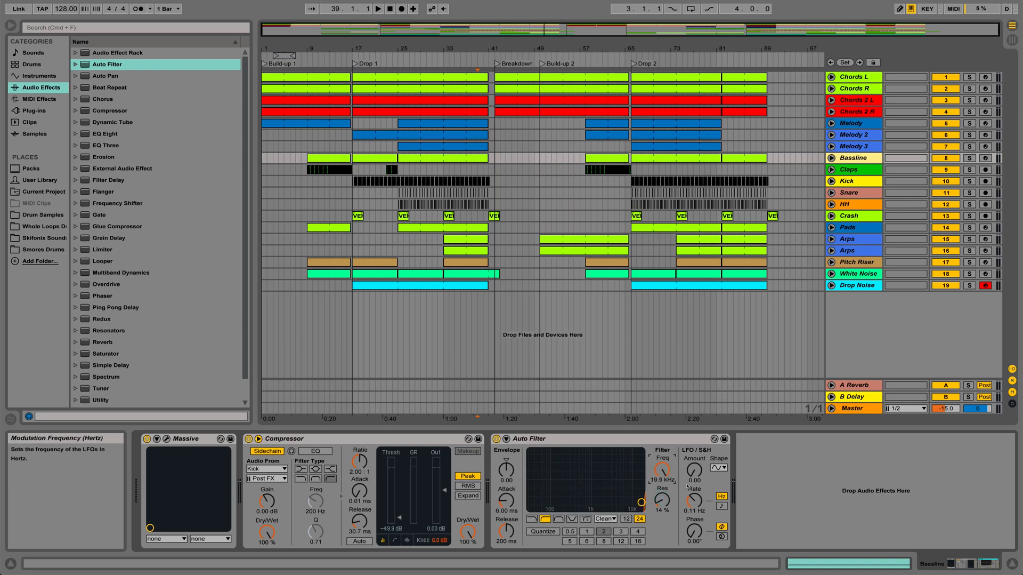
pyautogui.moveTo(664, 464); pyautogui.dragTo(665, 517)
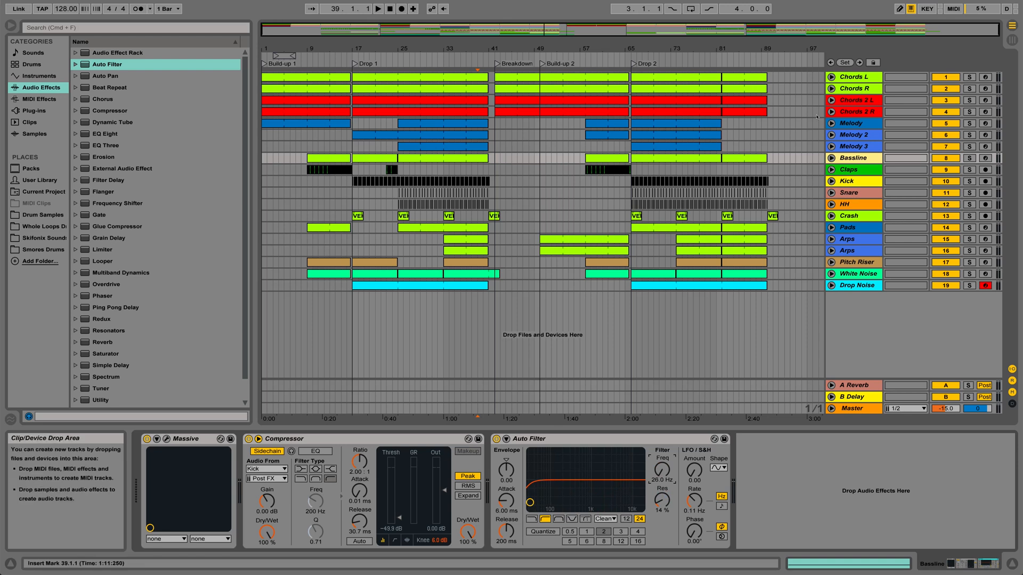
# Unfold the Bassline track and select its automation from bar 13 to the end of the clip before Drop 1.
pyautogui.click(832, 158)
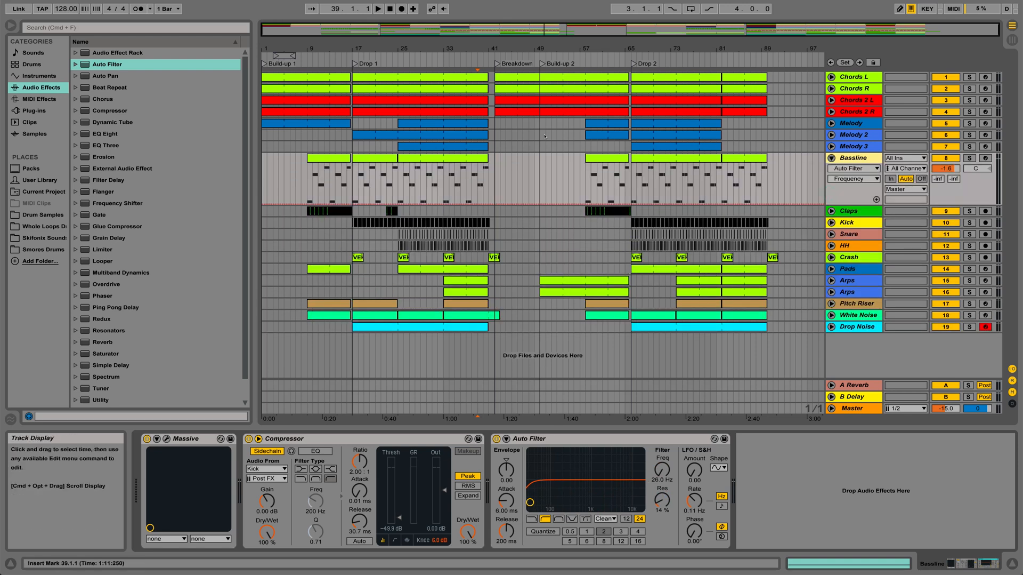
pyautogui.moveTo(373, 44); pyautogui.dragTo(553, 48)
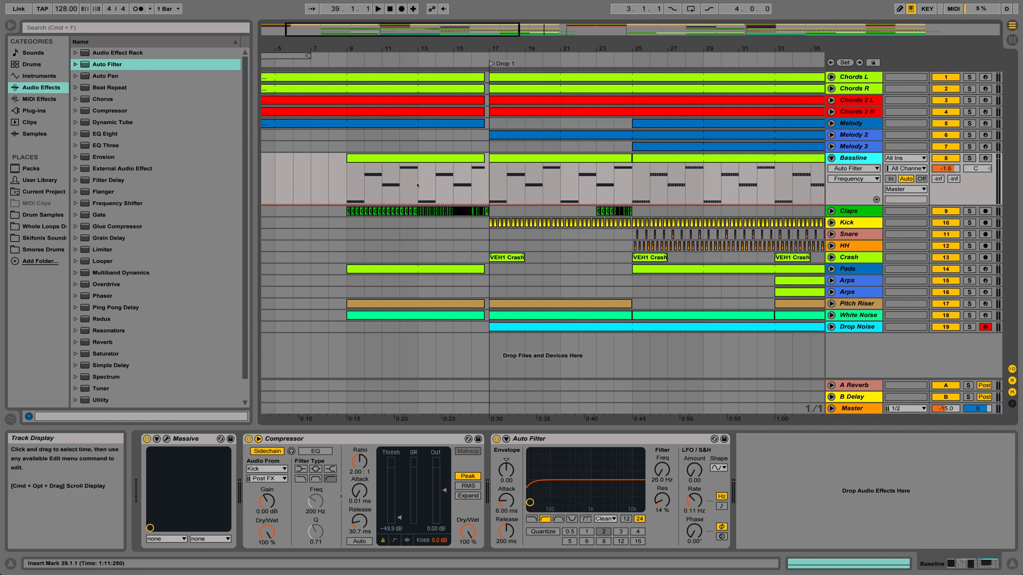
pyautogui.moveTo(418, 184); pyautogui.dragTo(484, 185)
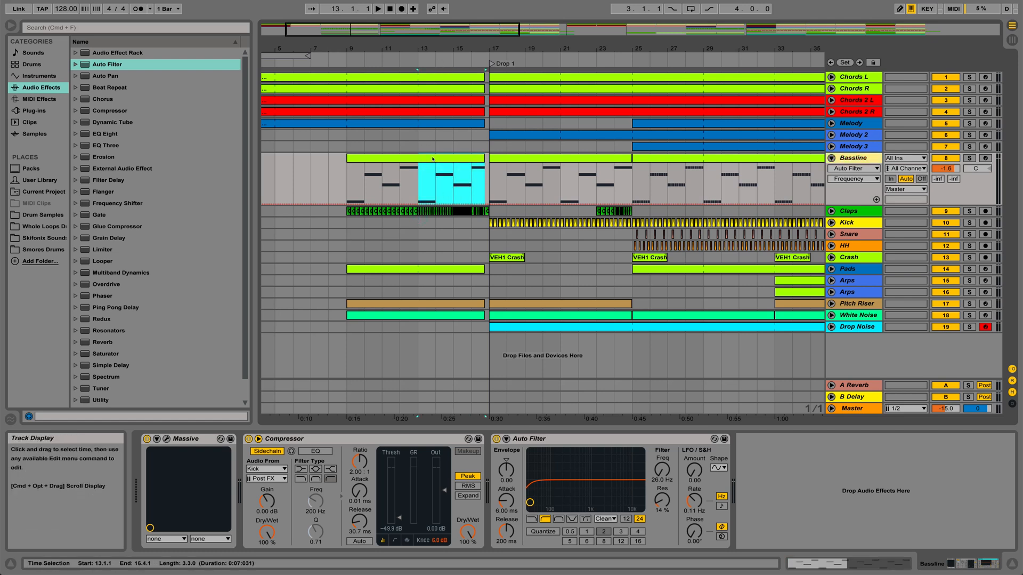
pyautogui.moveTo(471, 43); pyautogui.dragTo(472, 53)
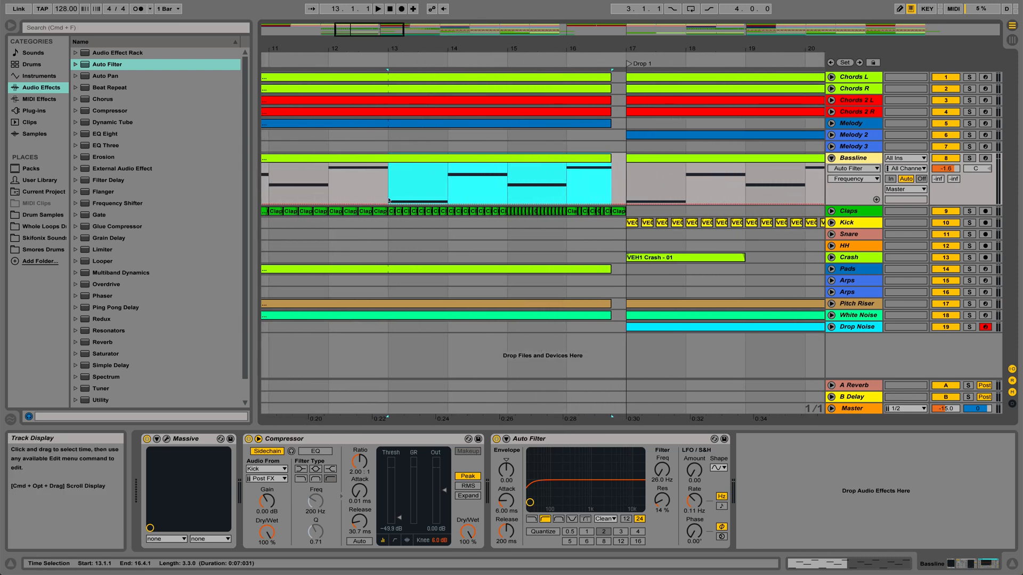
# Try raising the Bassline filter's cutoff to 78.5 Hz, then return it to 26.0 Hz.
pyautogui.moveTo(662, 472); pyautogui.dragTo(661, 470)
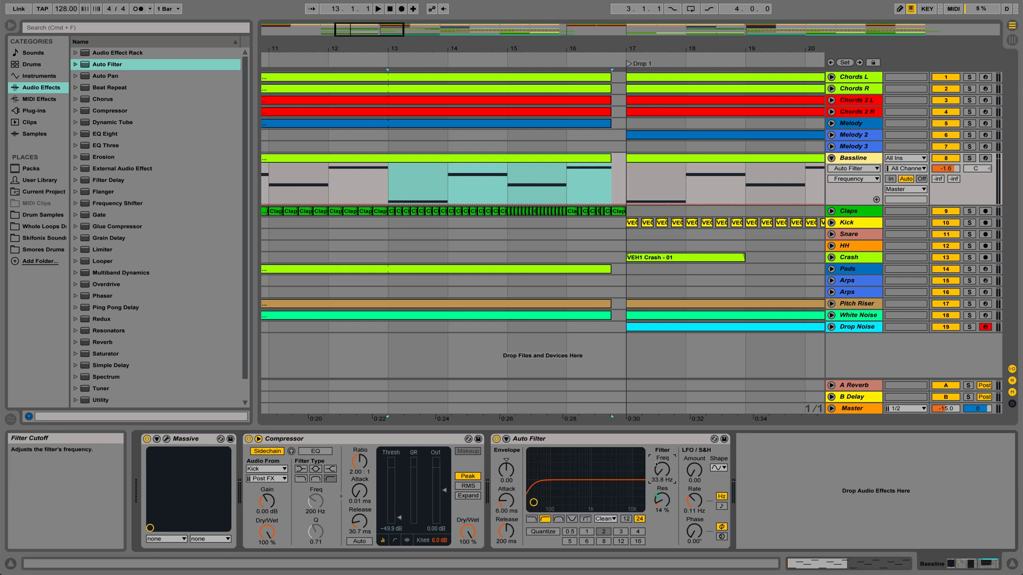
pyautogui.moveTo(529, 501); pyautogui.dragTo(549, 502)
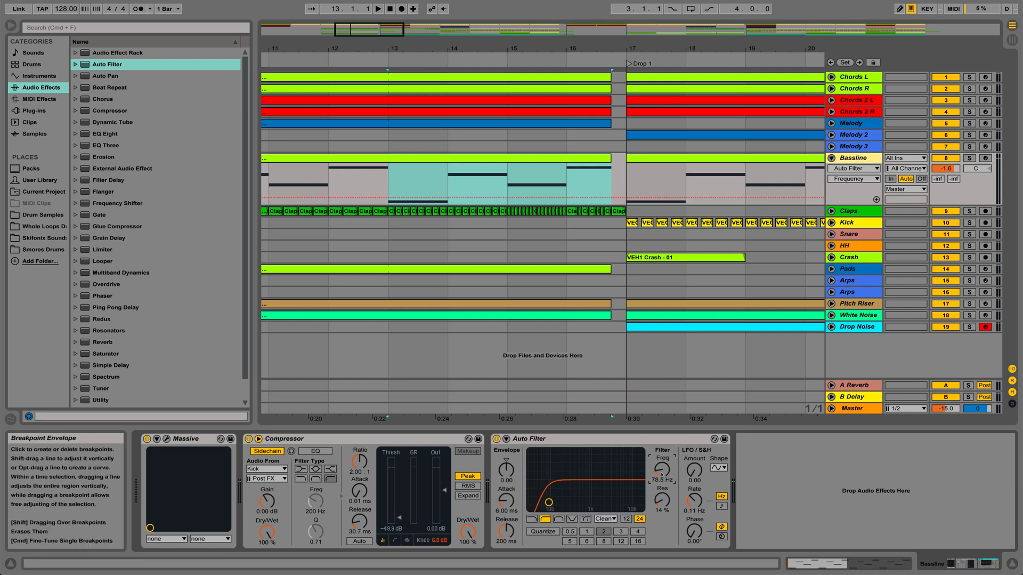
pyautogui.moveTo(661, 469); pyautogui.dragTo(661, 471)
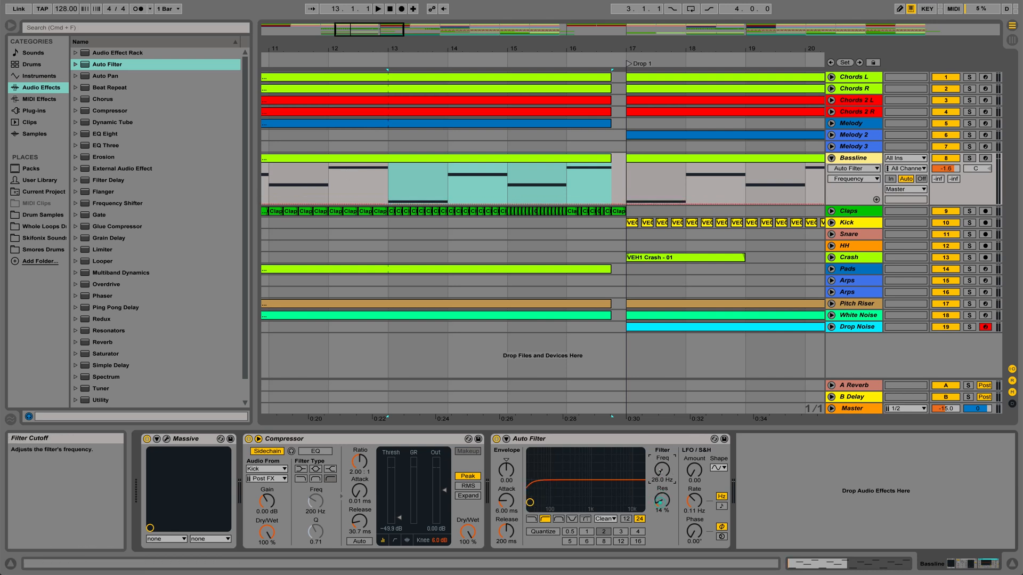
# Automate the Bassline filter frequency to ramp from bar 13 up to about 194 Hz at 16.4.1, then drop to 26 Hz at Drop 1.
pyautogui.click(388, 203)
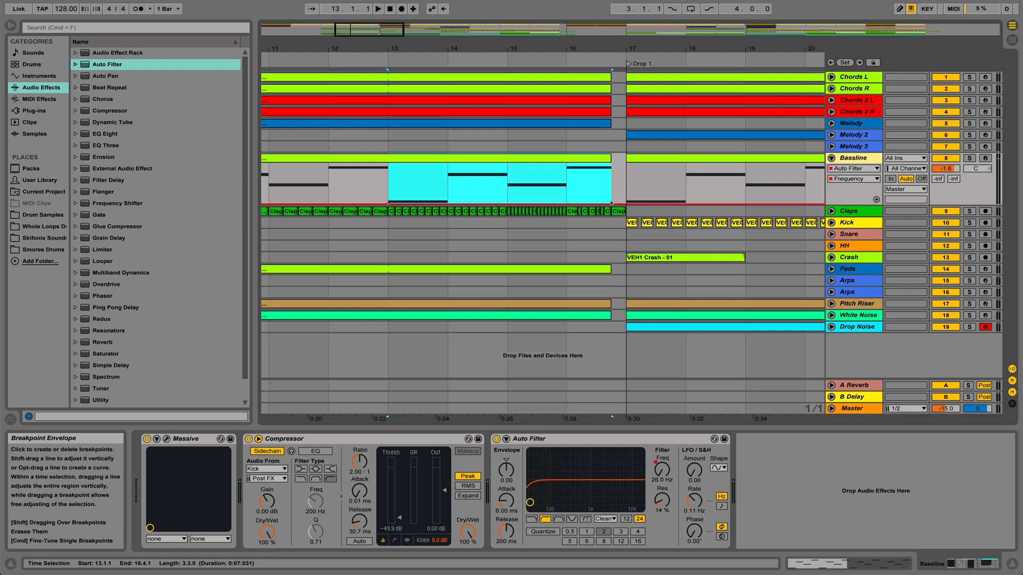
pyautogui.moveTo(612, 202); pyautogui.dragTo(612, 192)
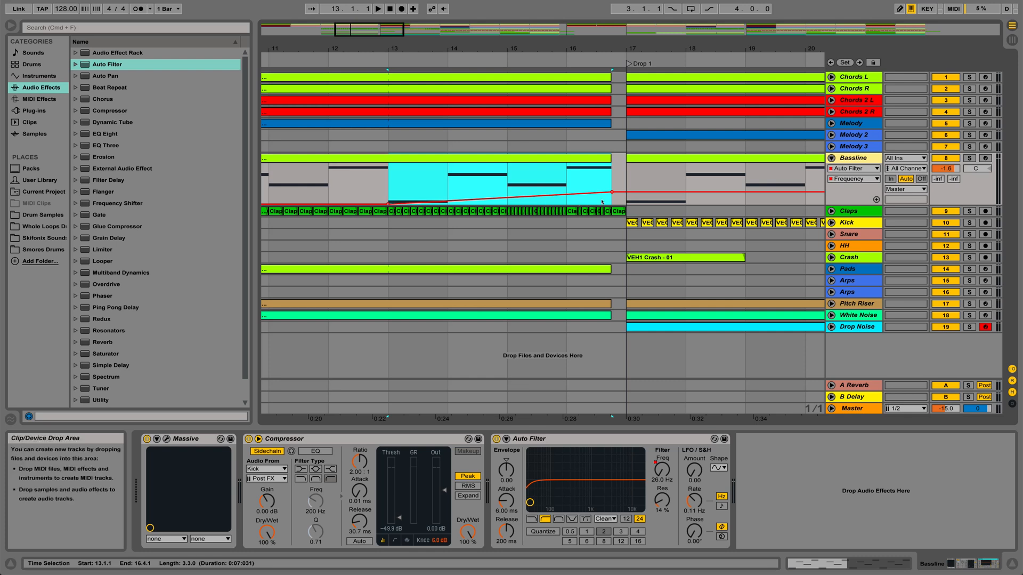
pyautogui.click(620, 192)
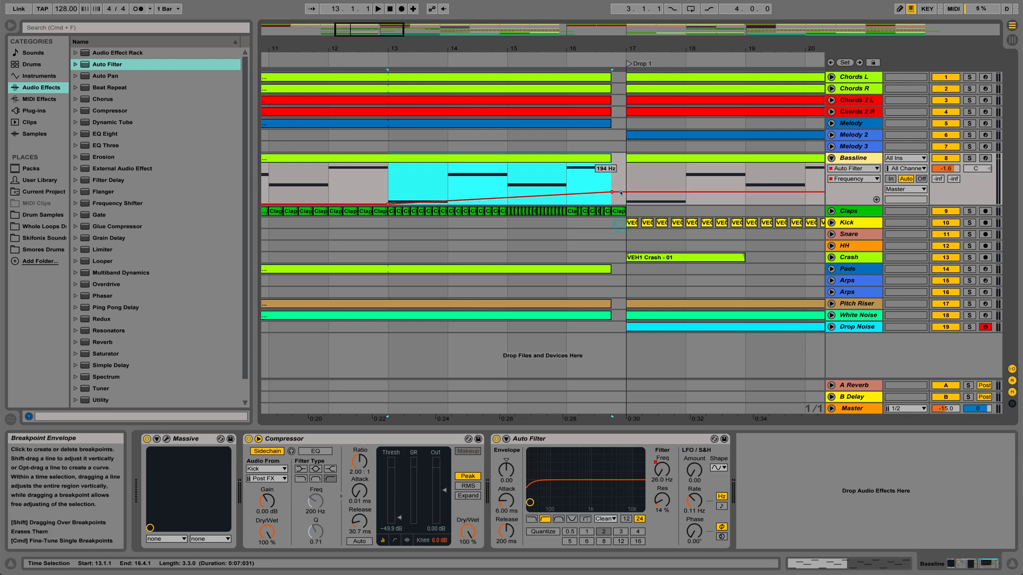
pyautogui.moveTo(623, 192); pyautogui.dragTo(625, 204)
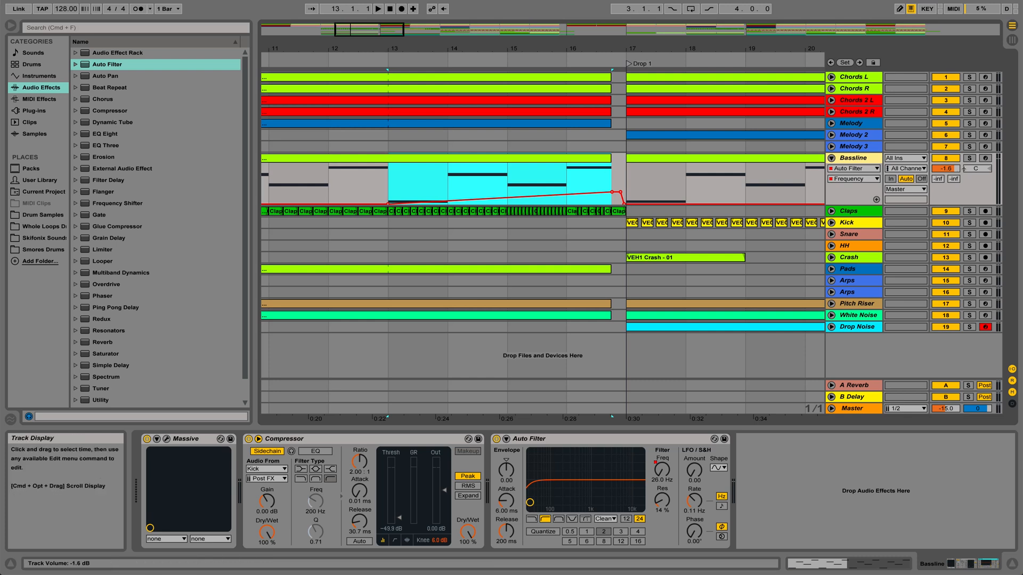
# Solo the Bassline track and play it from bar 12 into Drop 1 to hear the filter automation.
pyautogui.click(970, 158)
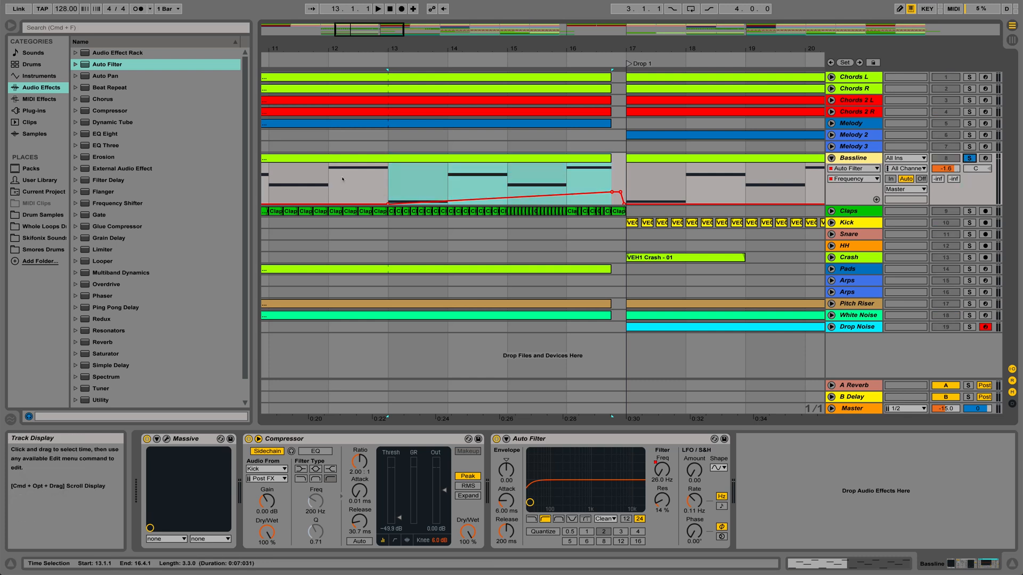
pyautogui.moveTo(347, 49); pyautogui.dragTo(348, 45)
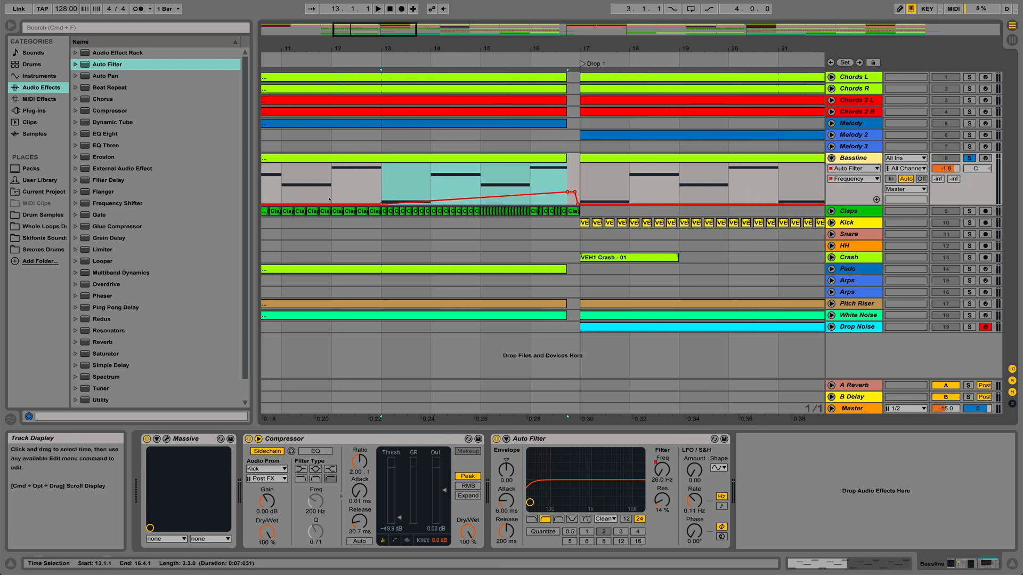
pyautogui.click(329, 200)
pyautogui.press('space')
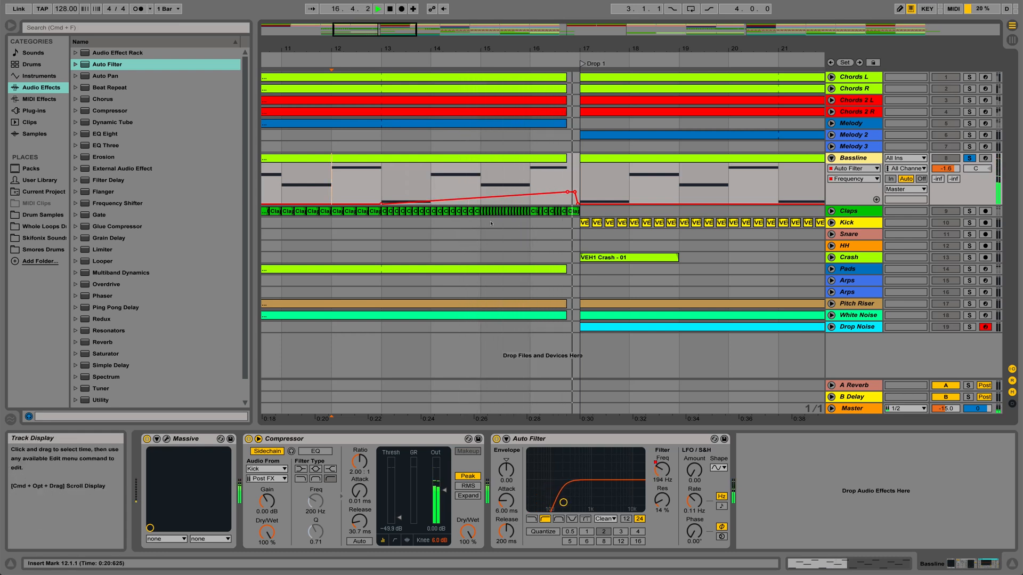
pyautogui.press('space')
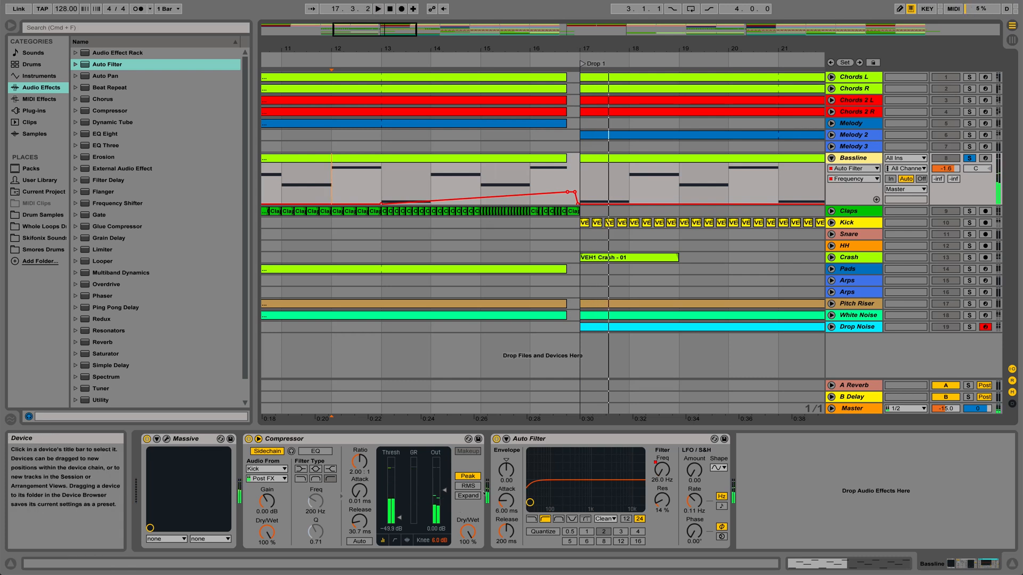
# Play the full mix from bar 13 into Drop 1 to hear the Bassline's filter sweep in context.
pyautogui.click(530, 200)
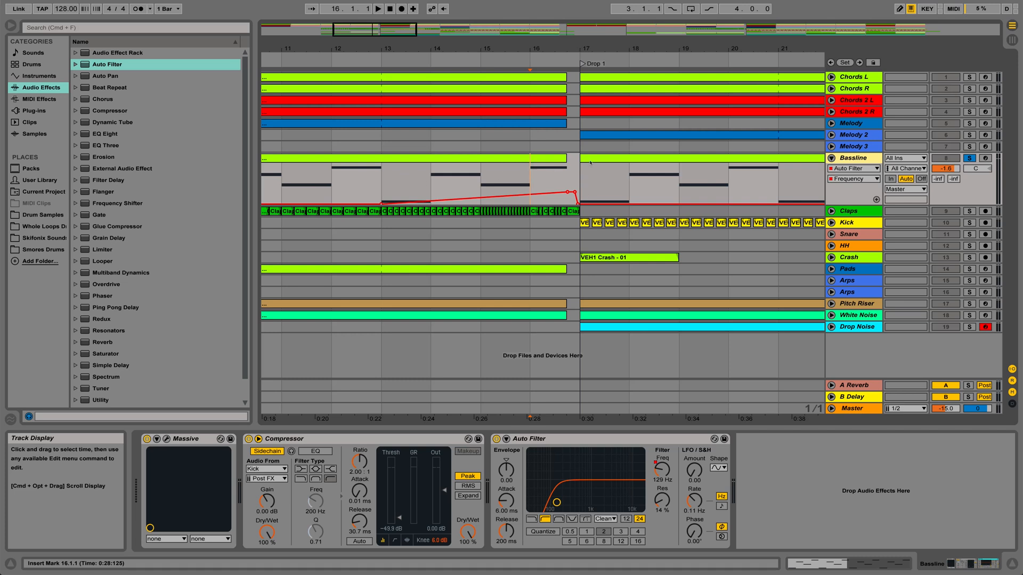
pyautogui.click(383, 185)
pyautogui.press('space')
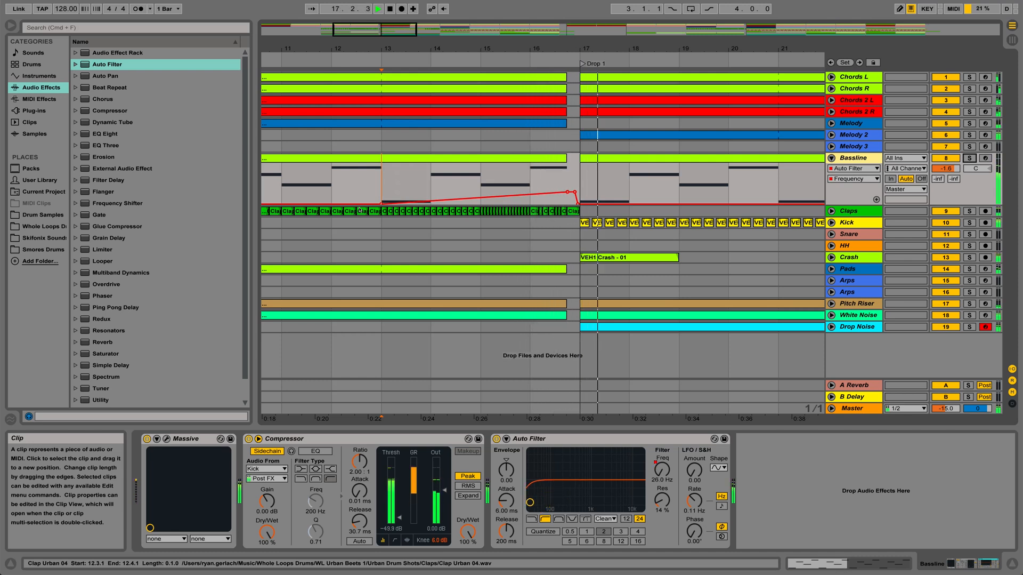
pyautogui.press('space')
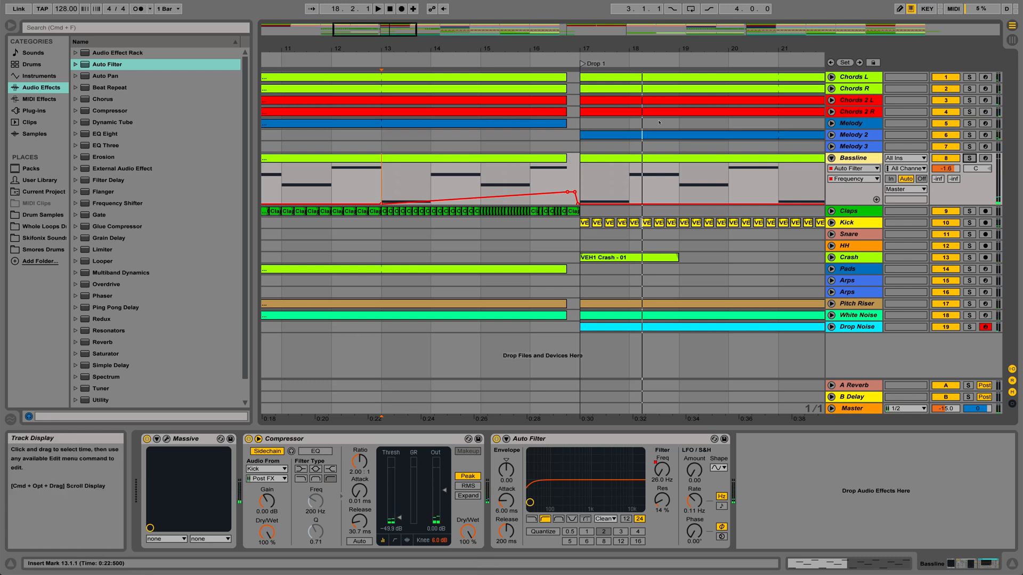
# Unfold the Chords L, Chords R, Chords 2 L and Chords 2 R tracks to show their automation lanes.
pyautogui.click(832, 76)
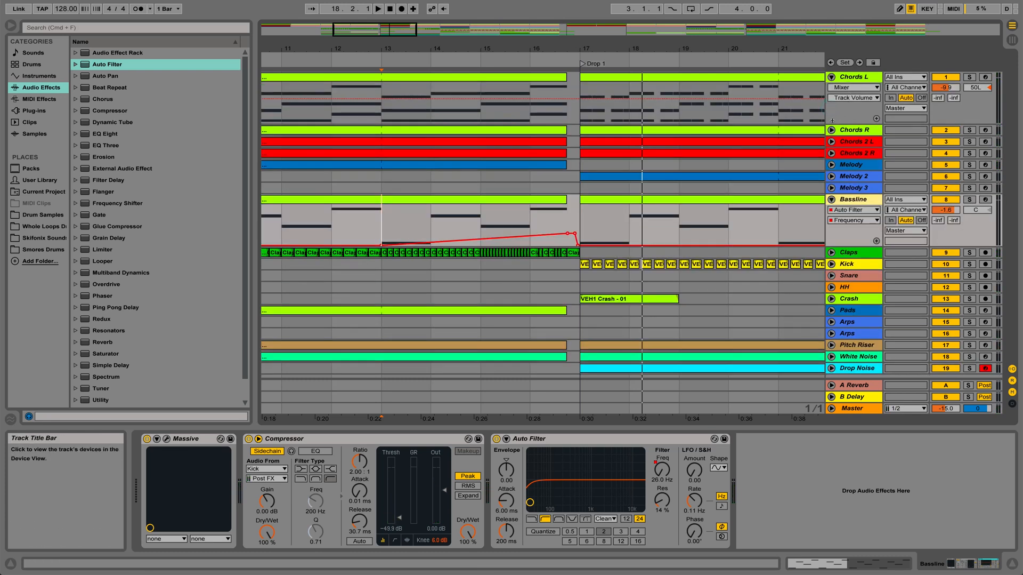
pyautogui.click(832, 130)
pyautogui.click(832, 182)
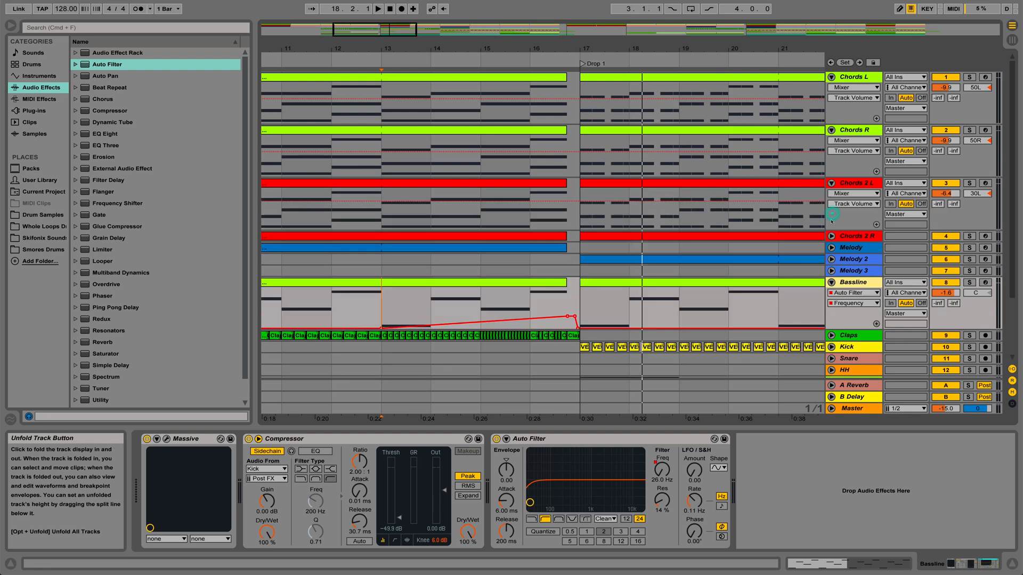
pyautogui.click(831, 235)
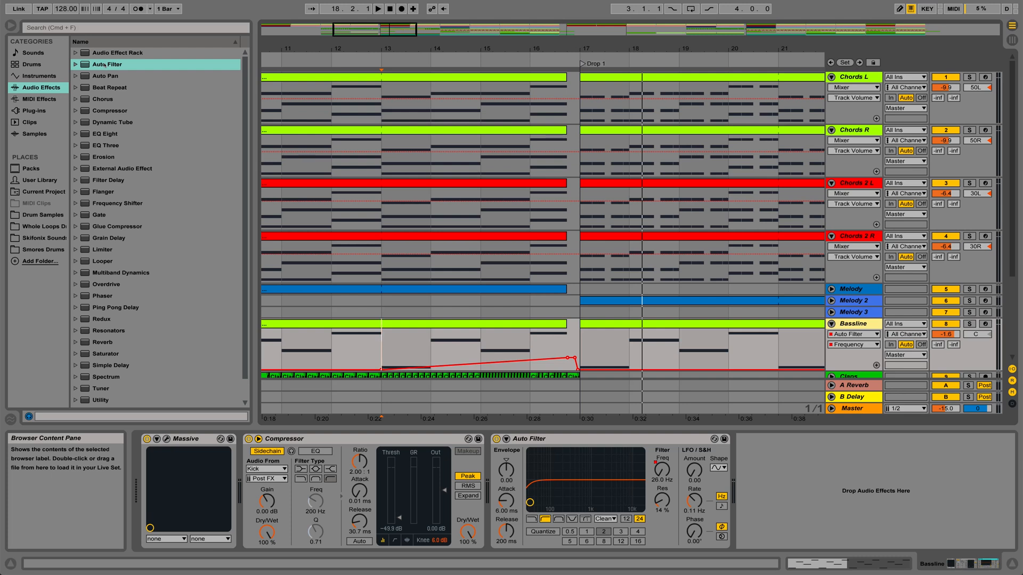
# Add an Auto Filter at the end of the Chords L device chain, set to high-pass with a 26.0 Hz cutoff.
pyautogui.moveTo(111, 69); pyautogui.dragTo(965, 30)
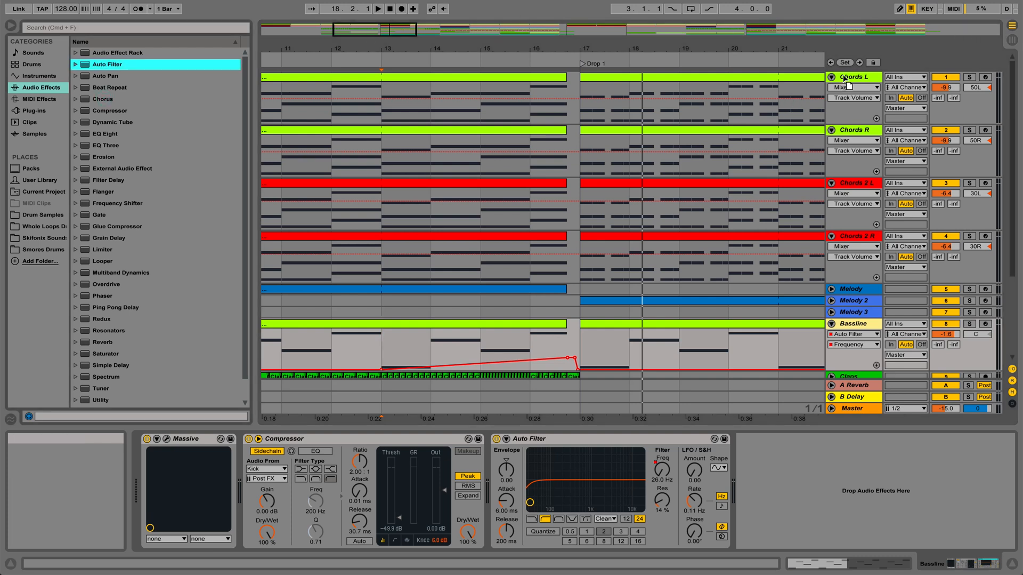
pyautogui.moveTo(843, 75); pyautogui.dragTo(843, 75)
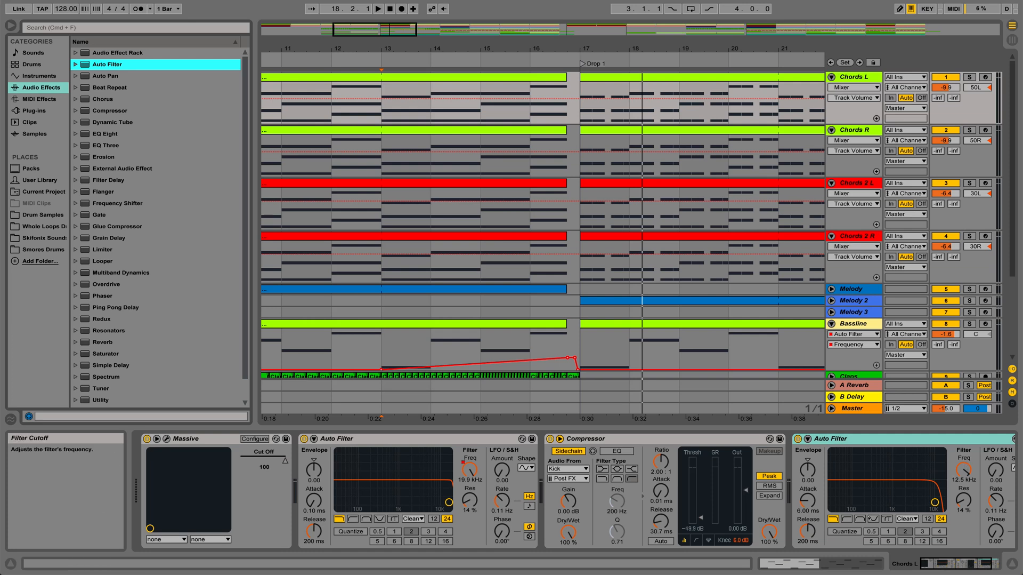
pyautogui.click(847, 518)
pyautogui.moveTo(967, 467); pyautogui.dragTo(967, 512)
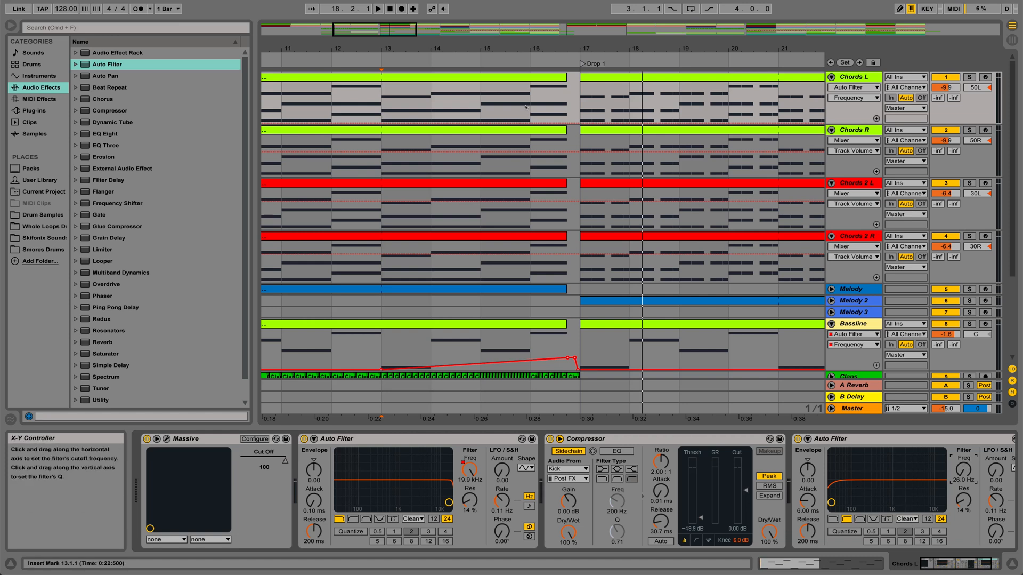
# Draw a filter frequency sweep on Chords L rising from bar 13 to about 227 Hz at 16.4, dropping back before Drop 1.
pyautogui.click(381, 123)
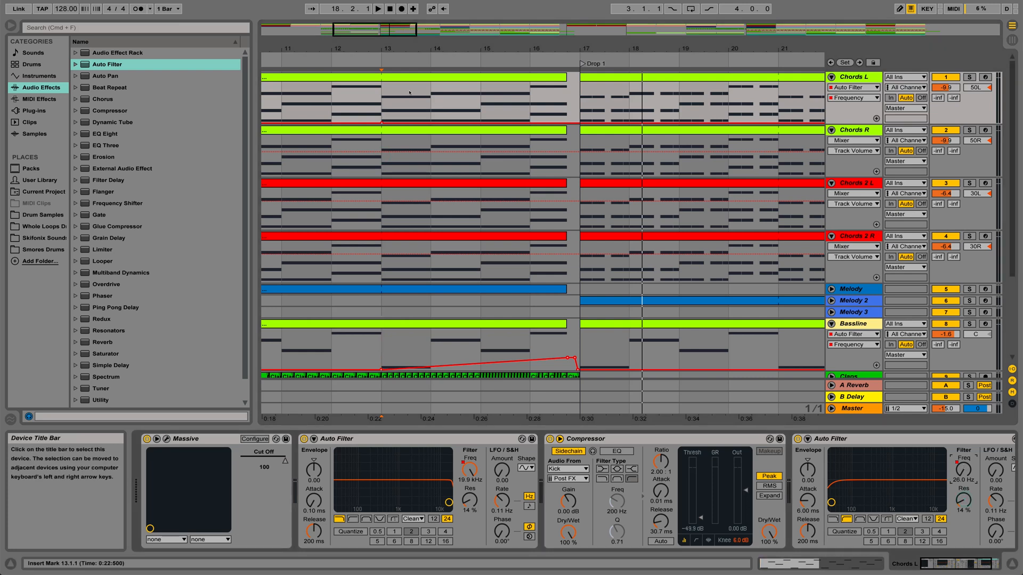
pyautogui.moveTo(382, 122)
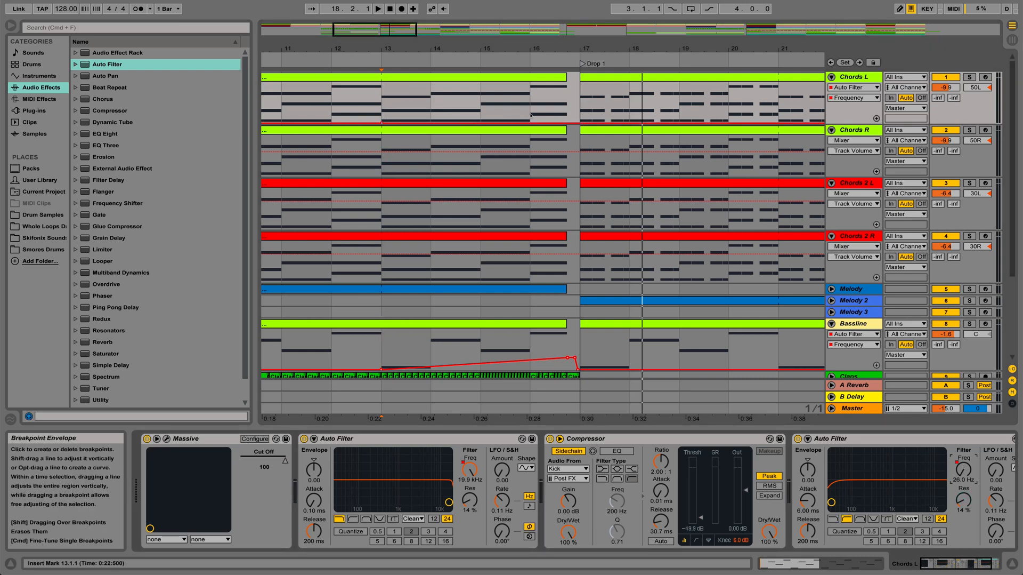
pyautogui.click(573, 124)
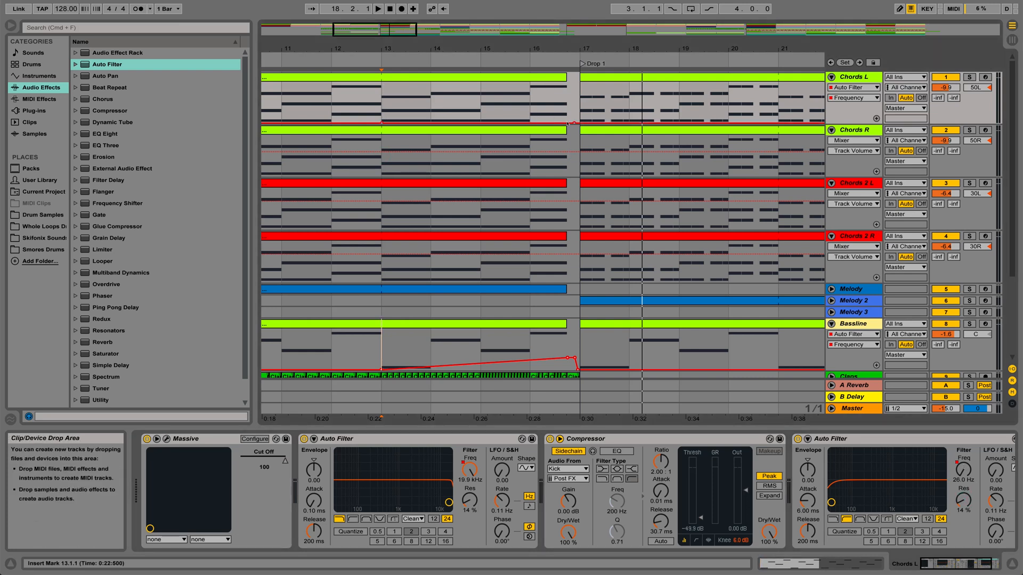
pyautogui.click(566, 155)
pyautogui.moveTo(566, 124); pyautogui.dragTo(566, 108)
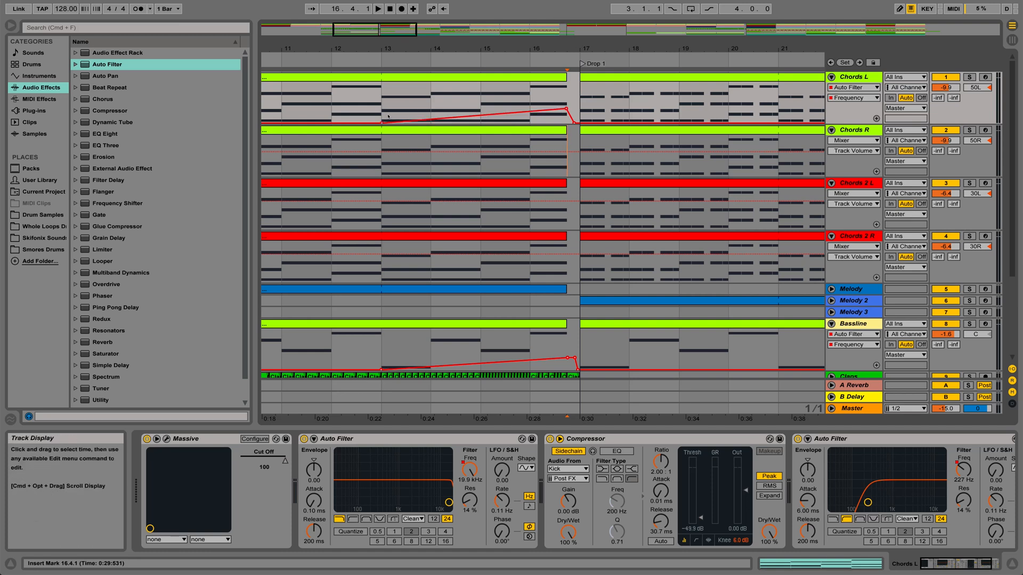
# Copy the Chords L filter frequency envelope from bar 13 to bar 17.
pyautogui.moveTo(381, 112); pyautogui.dragTo(574, 108)
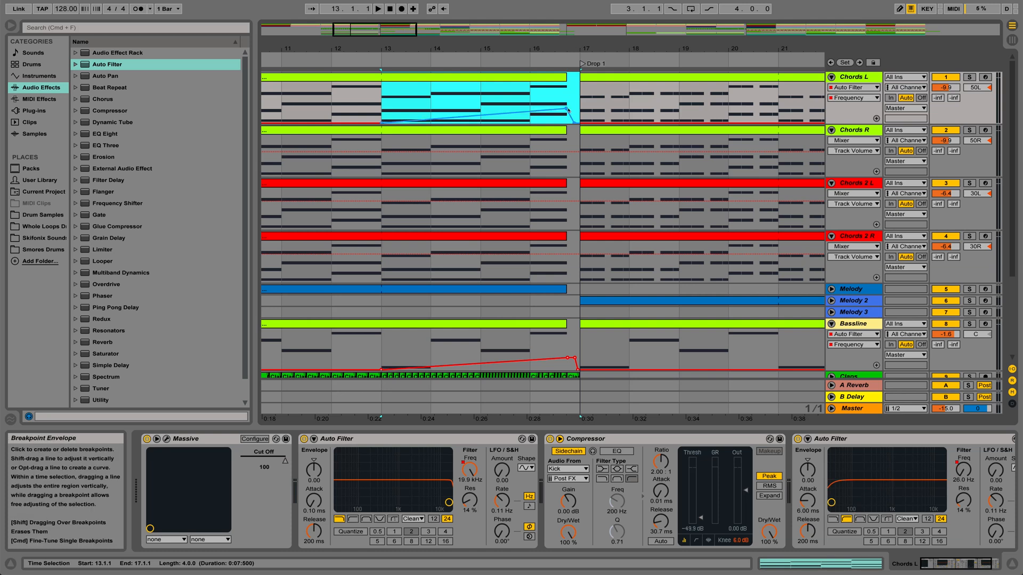
pyautogui.rightClick(568, 110)
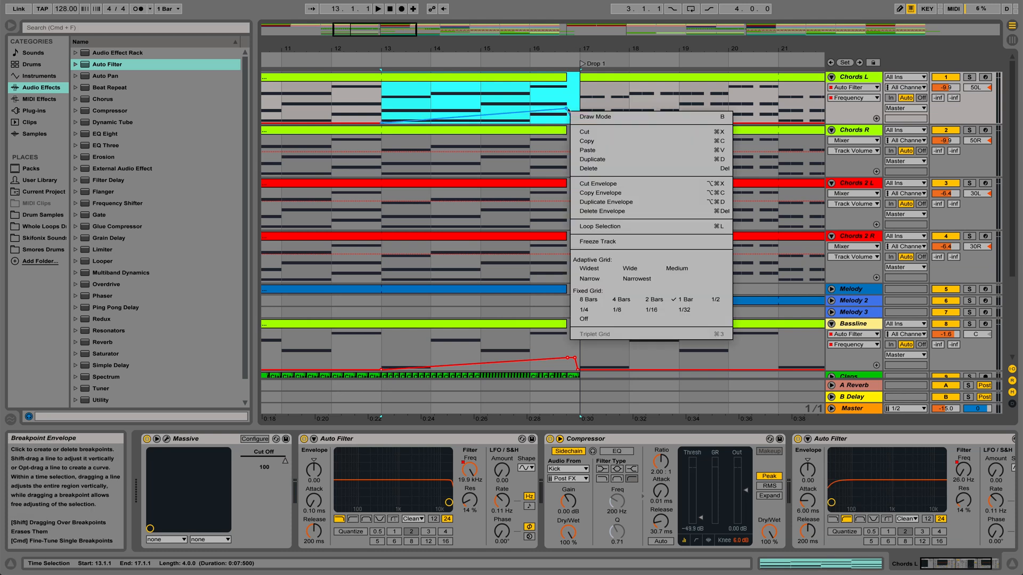
pyautogui.click(599, 192)
# Add a high-pass Auto Filter at 26.0 Hz to Chords R and paste the copied frequency envelope at bar 13.
pyautogui.moveTo(95, 65); pyautogui.dragTo(842, 136)
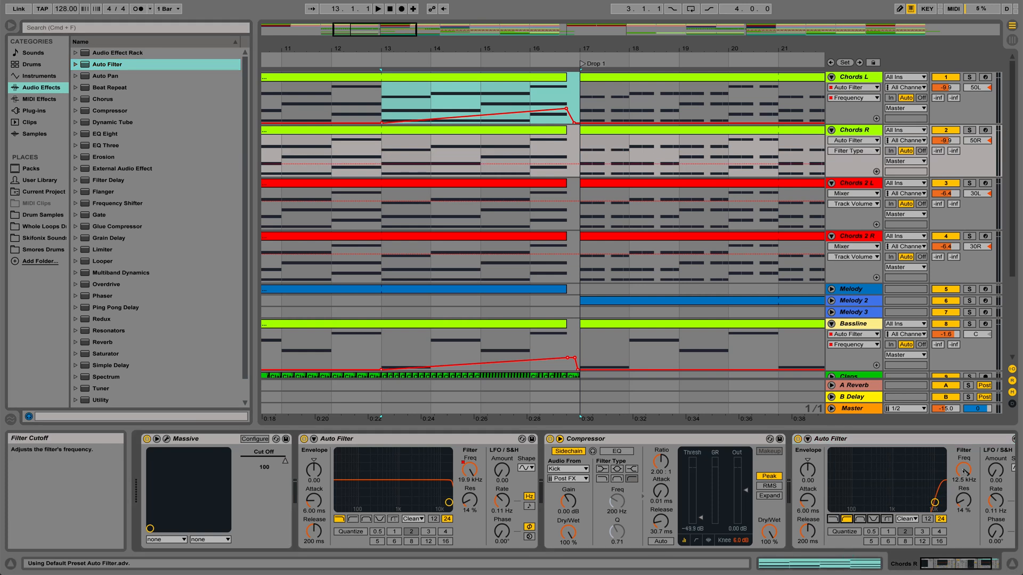
pyautogui.moveTo(964, 470); pyautogui.dragTo(964, 544)
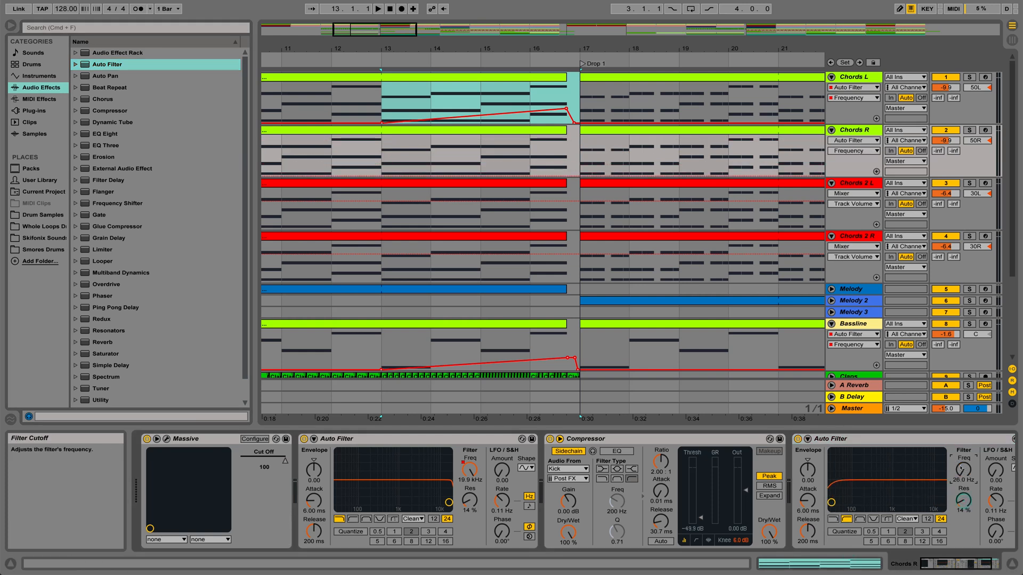
pyautogui.rightClick(378, 165)
pyautogui.click(397, 184)
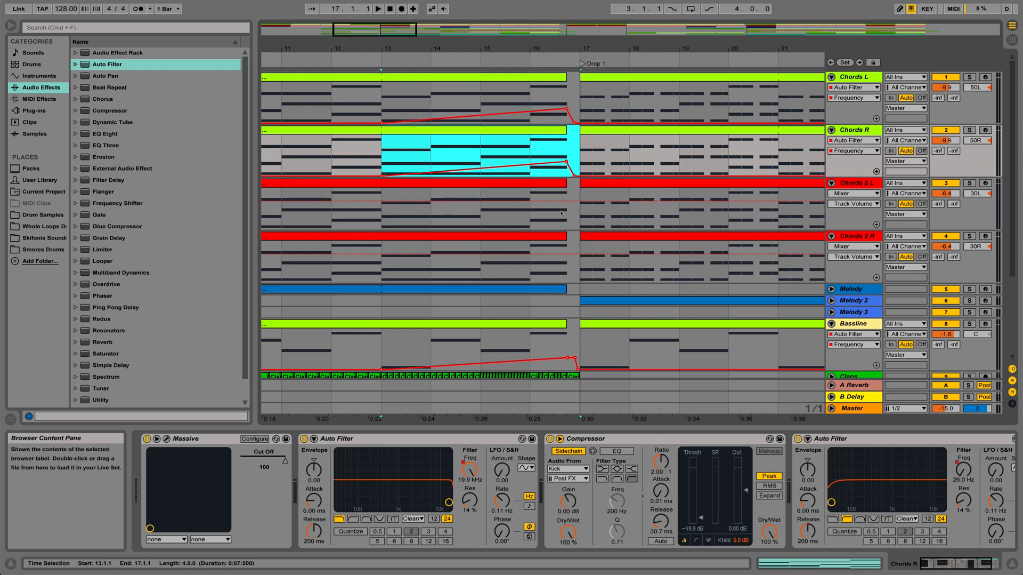
# Add a high-pass Auto Filter at 26.0 Hz to Chords 2 L and paste the frequency envelope at bar 13.
pyautogui.click(857, 216)
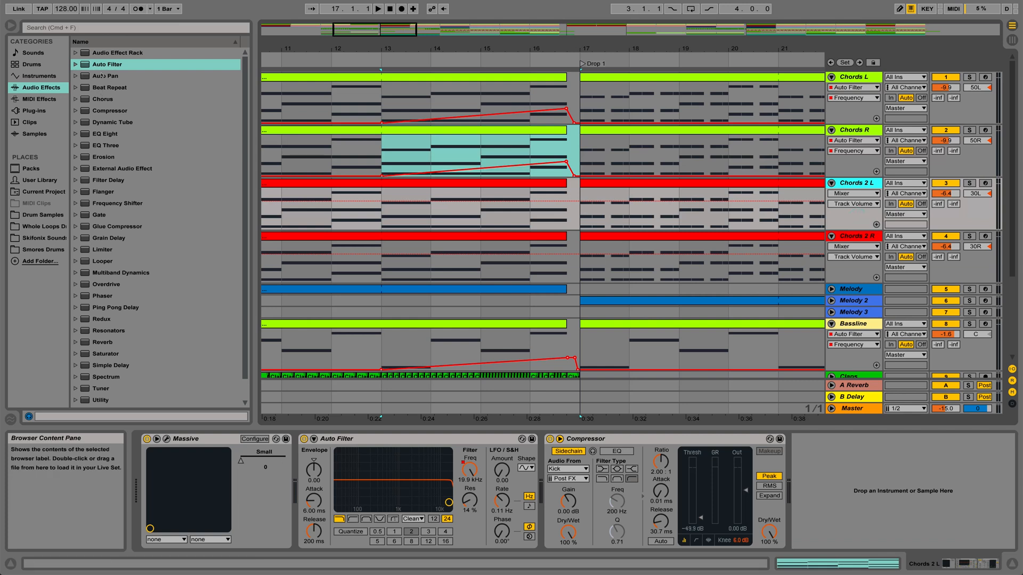
pyautogui.moveTo(99, 64); pyautogui.dragTo(530, 203)
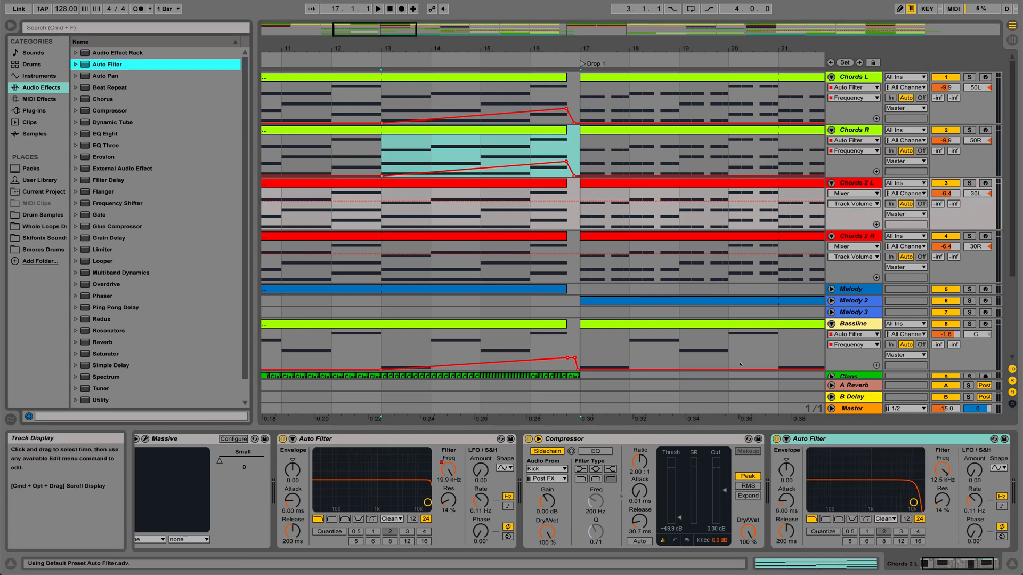
pyautogui.click(828, 518)
pyautogui.moveTo(942, 469); pyautogui.dragTo(943, 474)
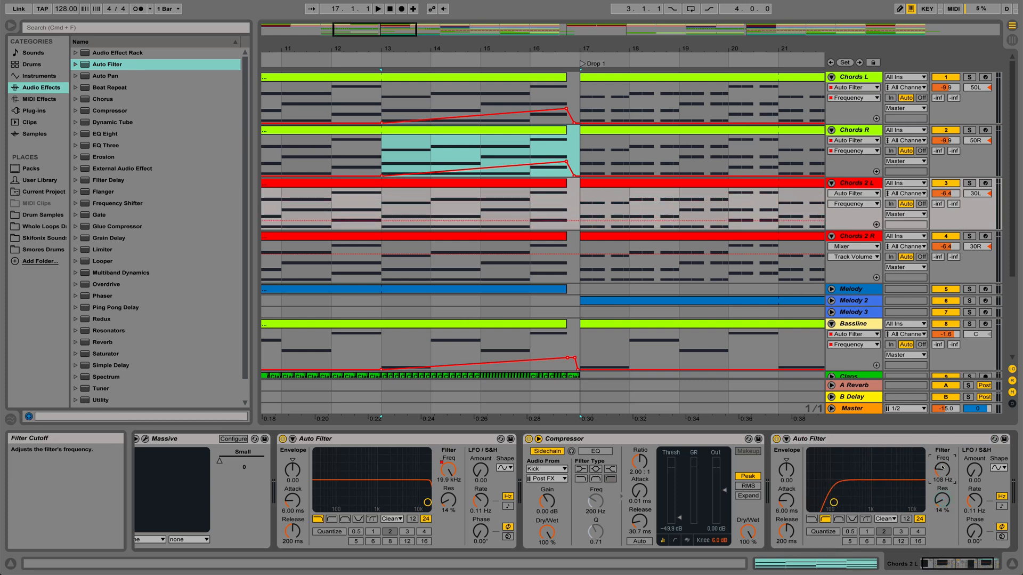
pyautogui.click(378, 223)
pyautogui.rightClick(380, 224)
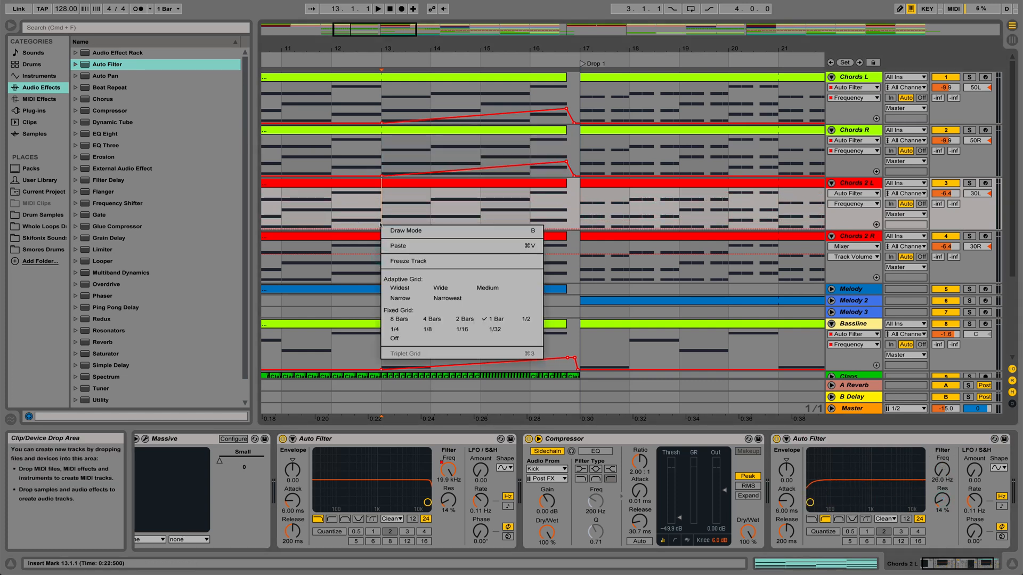
pyautogui.click(399, 246)
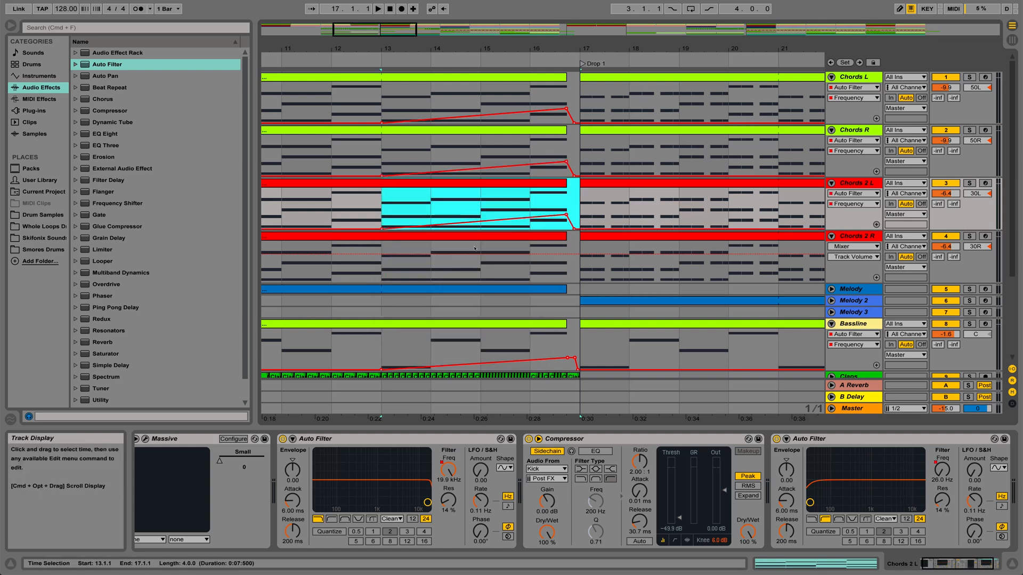
# Give Chords 2 R a high-pass Auto Filter with a 26.0 Hz cutoff and paste the same frequency envelope at bar 13.
pyautogui.click(867, 238)
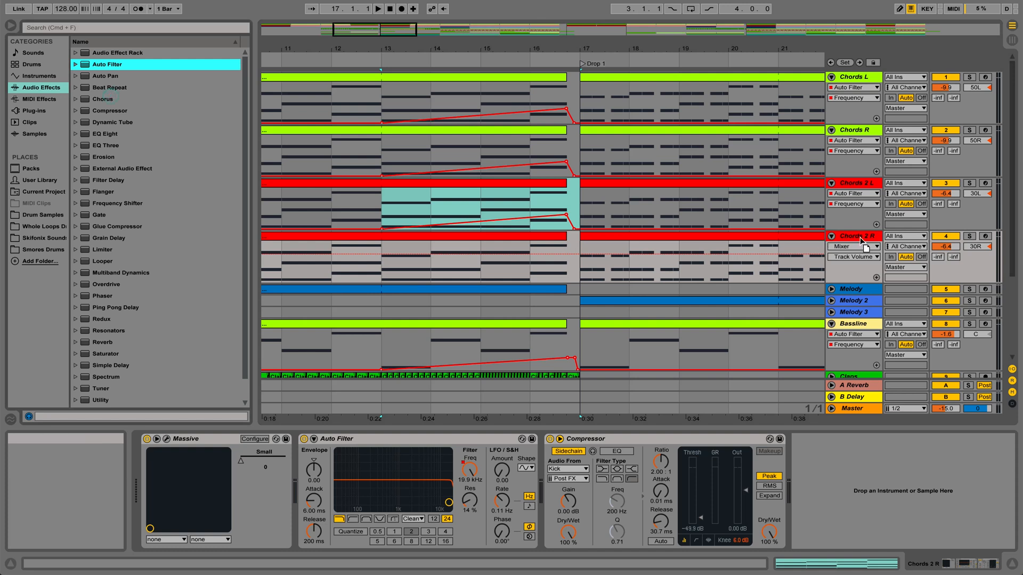
pyautogui.press('Return')
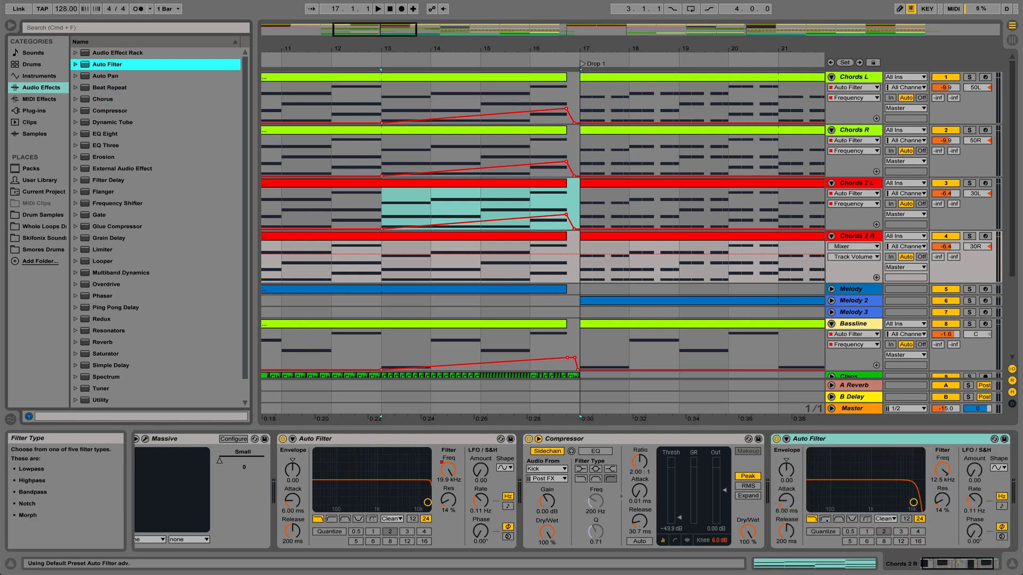
pyautogui.moveTo(953, 471); pyautogui.dragTo(953, 523)
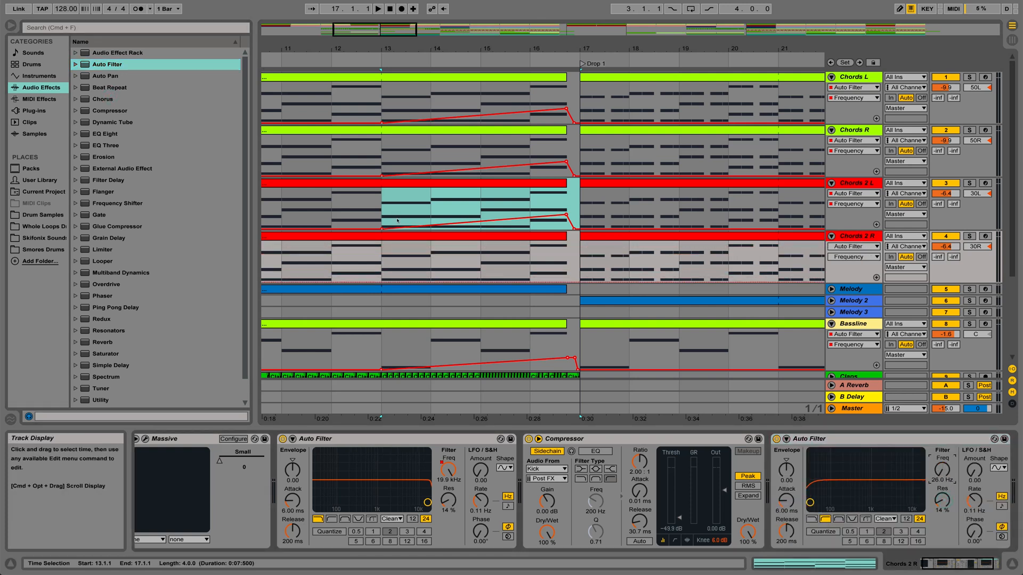
pyautogui.rightClick(384, 256)
pyautogui.click(411, 278)
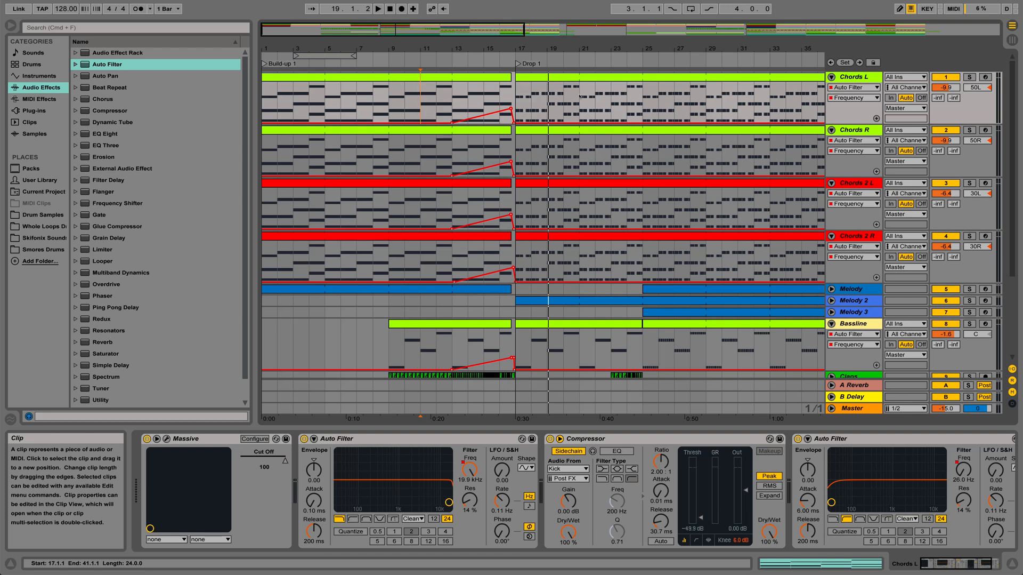
# Examine the filter sweeps on the chord and Bassline tracks across the arrangement, especially in Build-up 2 before Drop 2.
pyautogui.moveTo(644, 45); pyautogui.dragTo(644, 16)
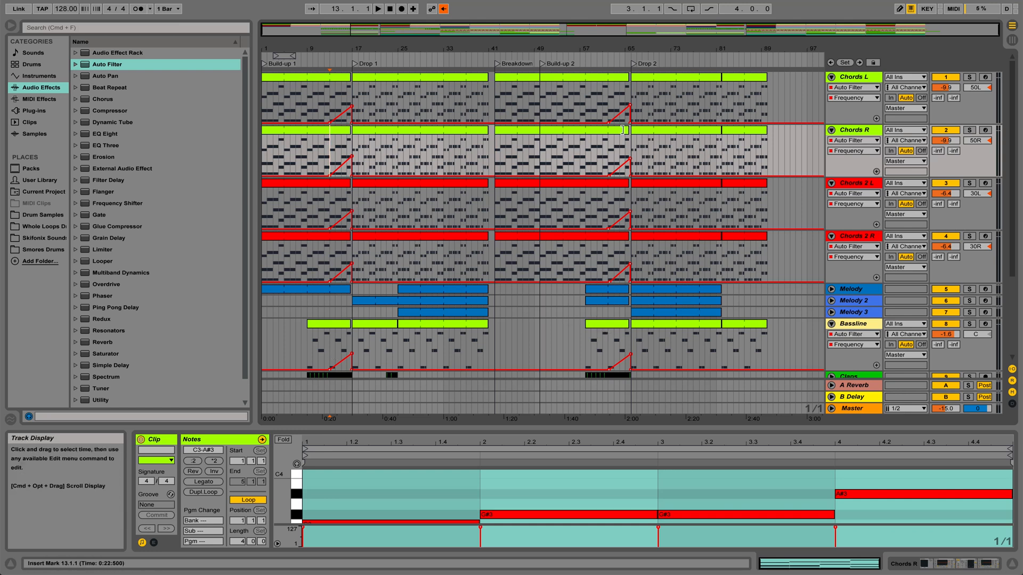
pyautogui.moveTo(627, 50); pyautogui.dragTo(627, 51)
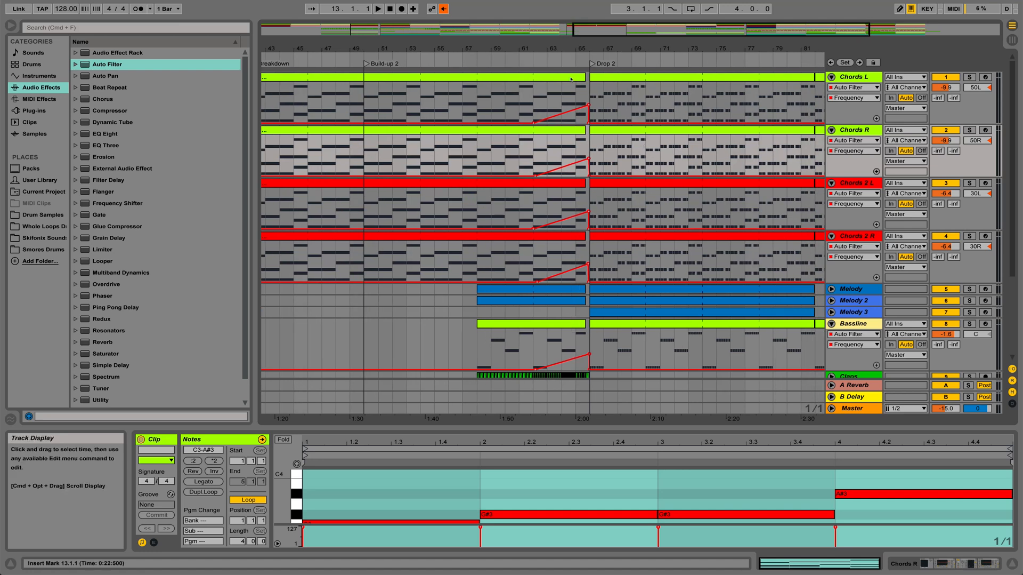
pyautogui.click(559, 51)
pyautogui.moveTo(560, 52); pyautogui.dragTo(622, 51)
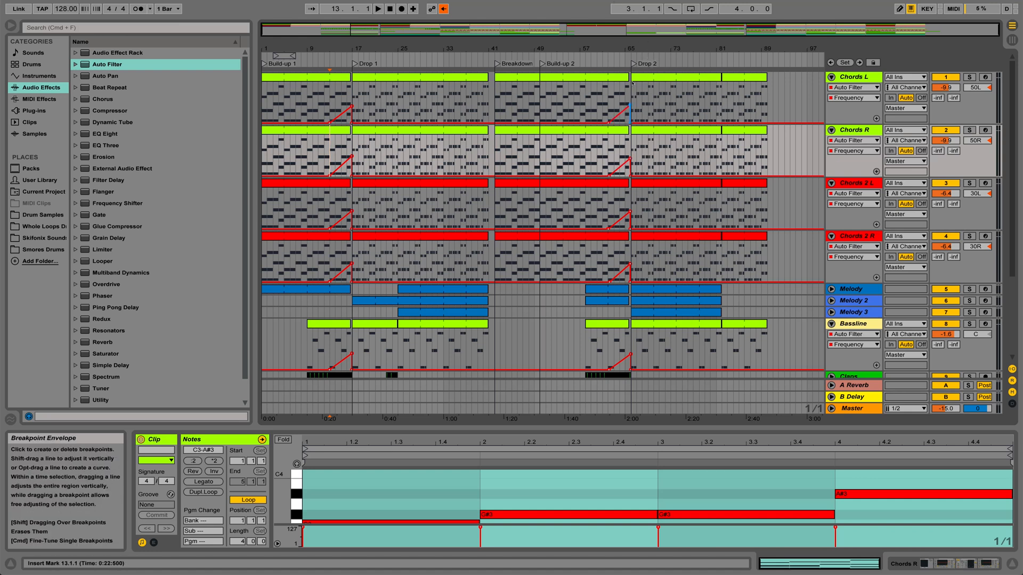
pyautogui.moveTo(630, 51)
pyautogui.mouseDown()
pyautogui.moveTo(638, 65)
pyautogui.moveTo(629, 51)
pyautogui.mouseUp()
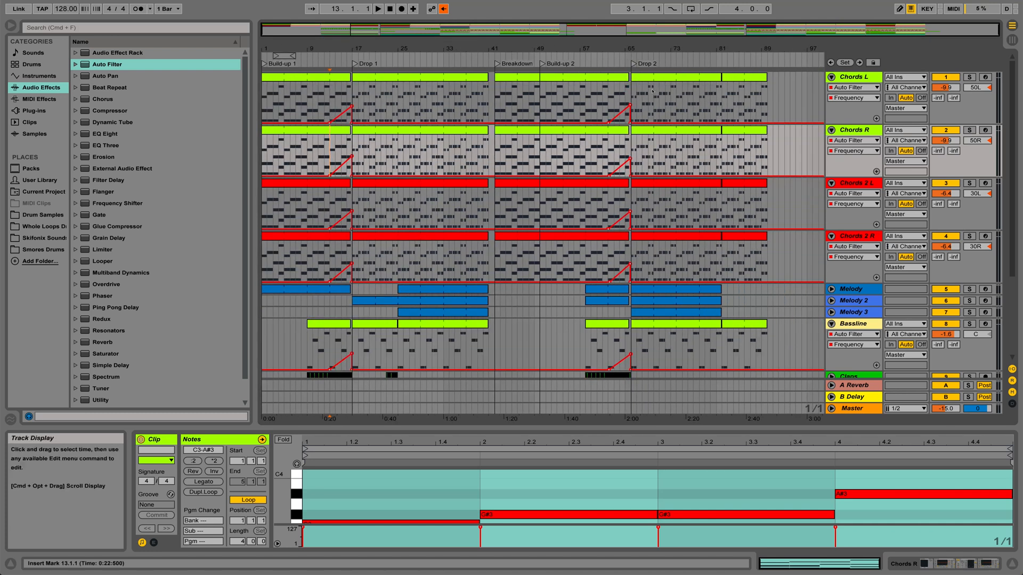